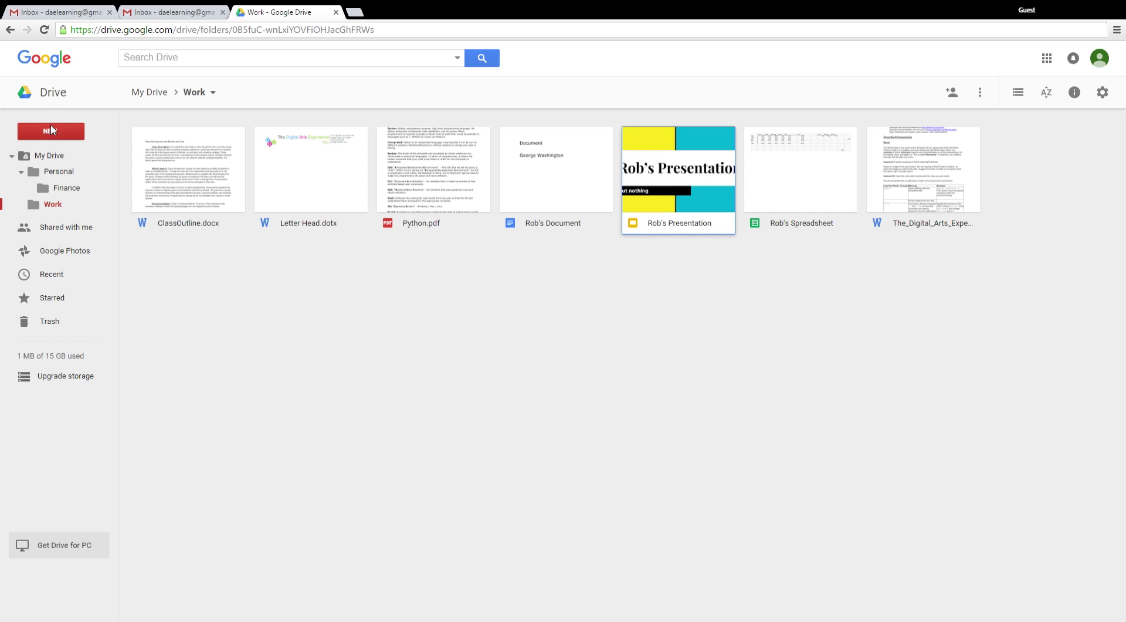
- Start a blank Google Form from Drive's NEW menu under More > Google Forms
click(53, 131)
mouse_move(70, 300)
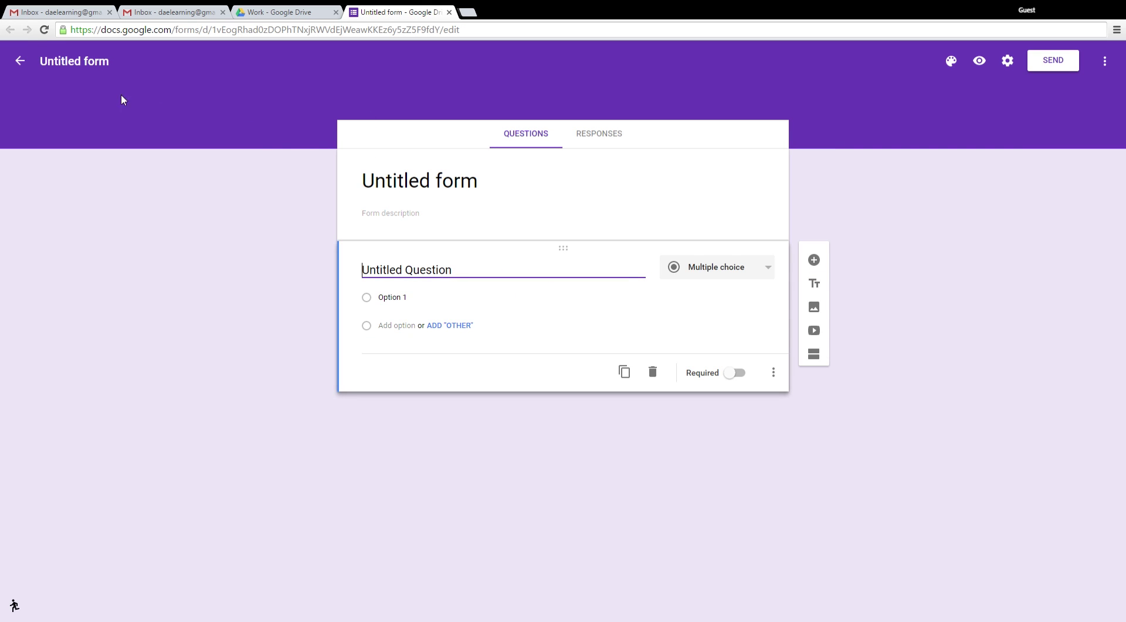
- Replace the 'Untitled form' title with 'Rob's Survey'
click(80, 64)
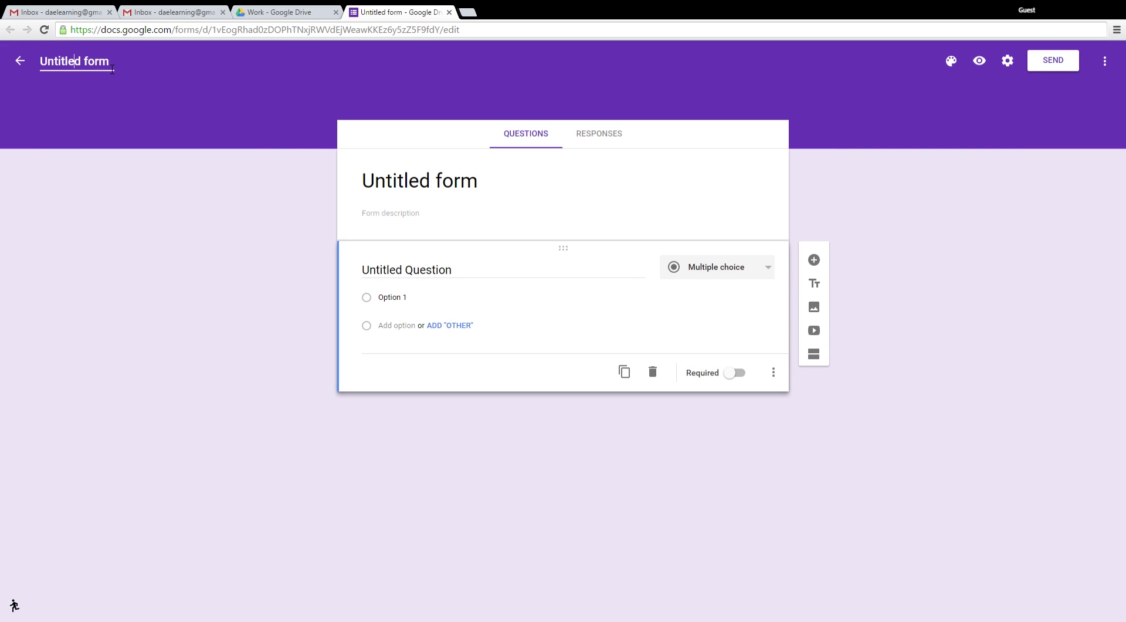
triple_click(103, 68)
text(Rob's Survey)
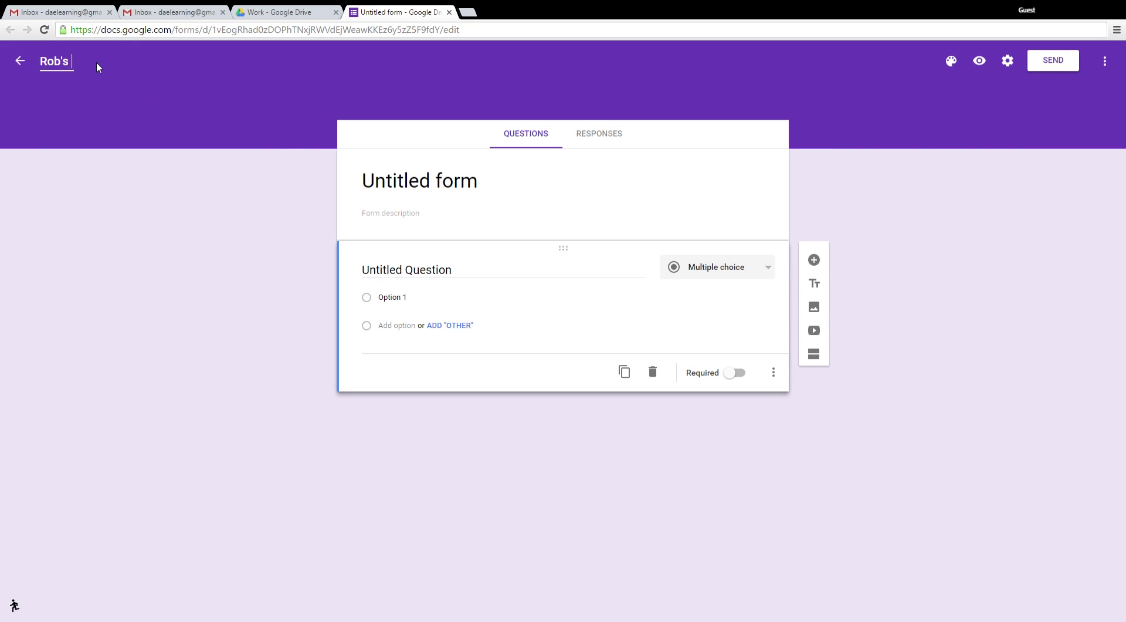
- Begin the form description with 'Take this survey to let us'
click(382, 219)
text(Take thie)
key(BackSpace)
text(s)
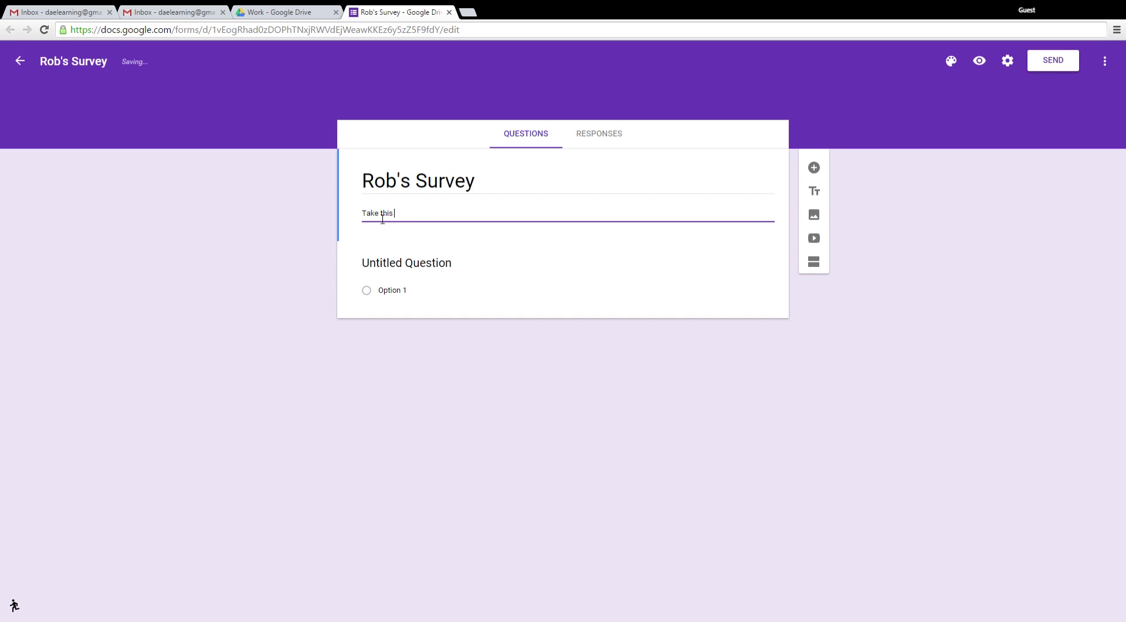
text( survey to let us know how you like using google forms)
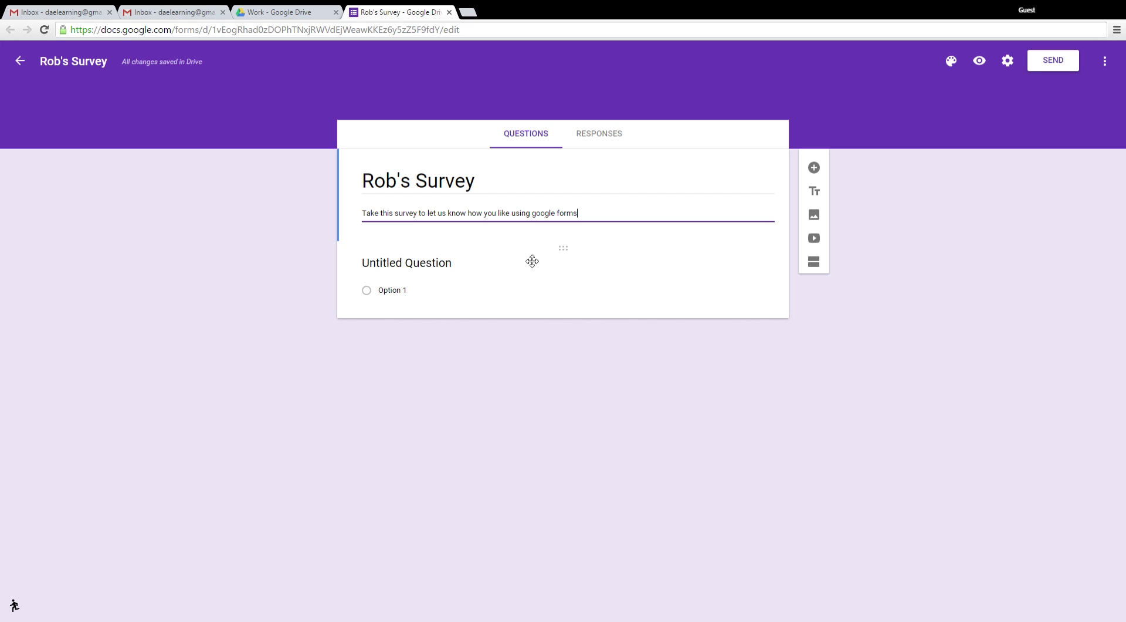
- Turn the first question into a linear scale titled 'This survey was fun to take'
click(522, 276)
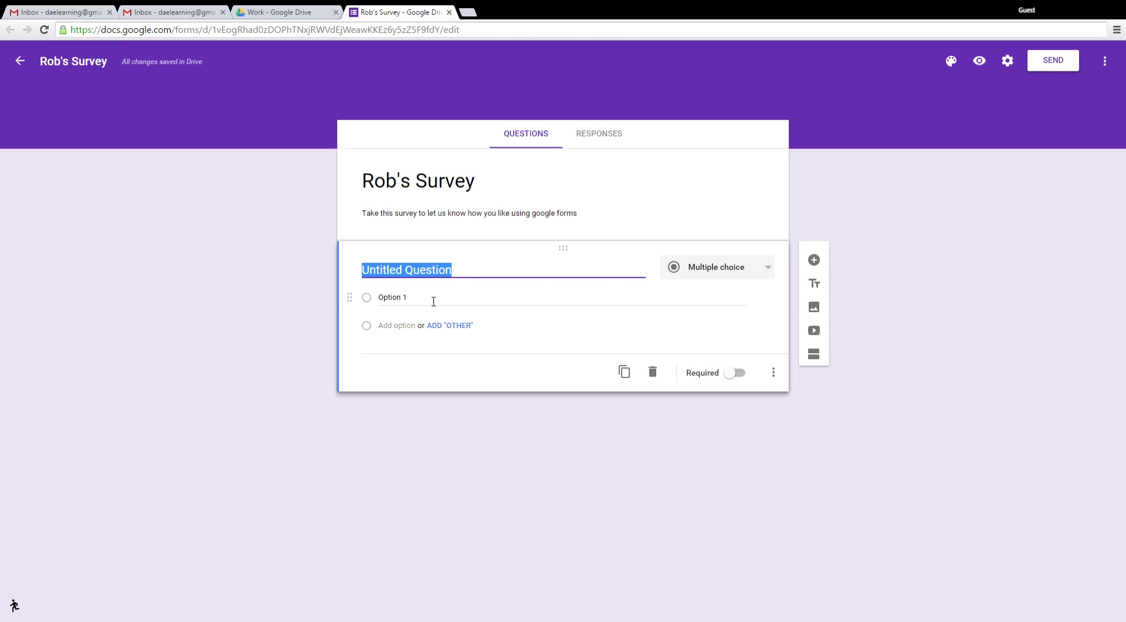
click(434, 299)
key(Return)
key(Return)
key(Return)
key(Return)
key(Return)
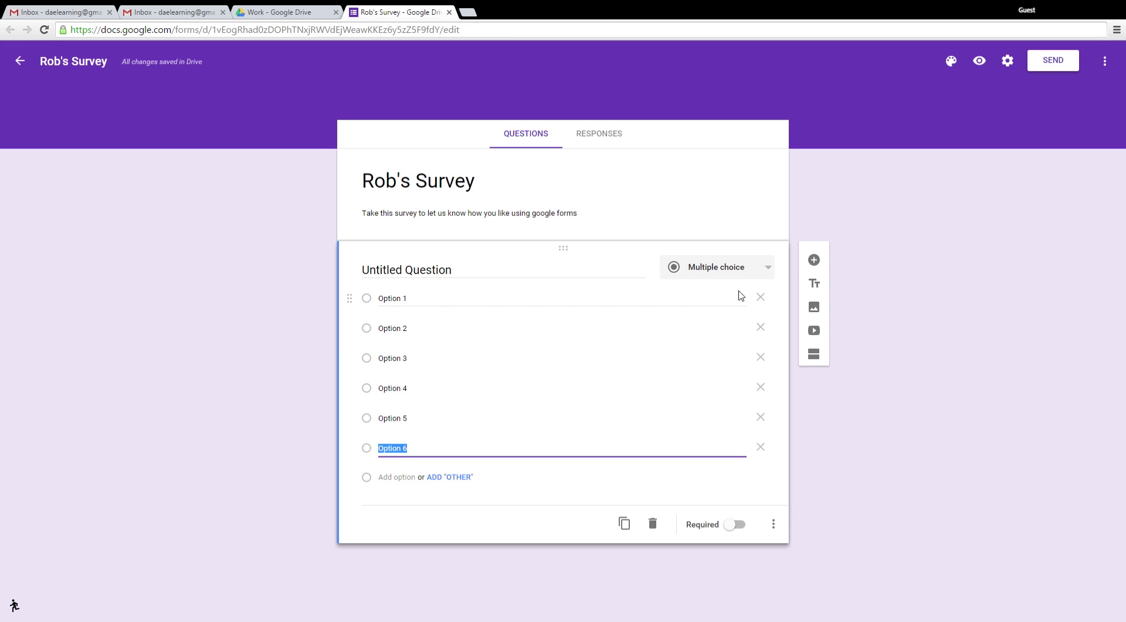
click(767, 270)
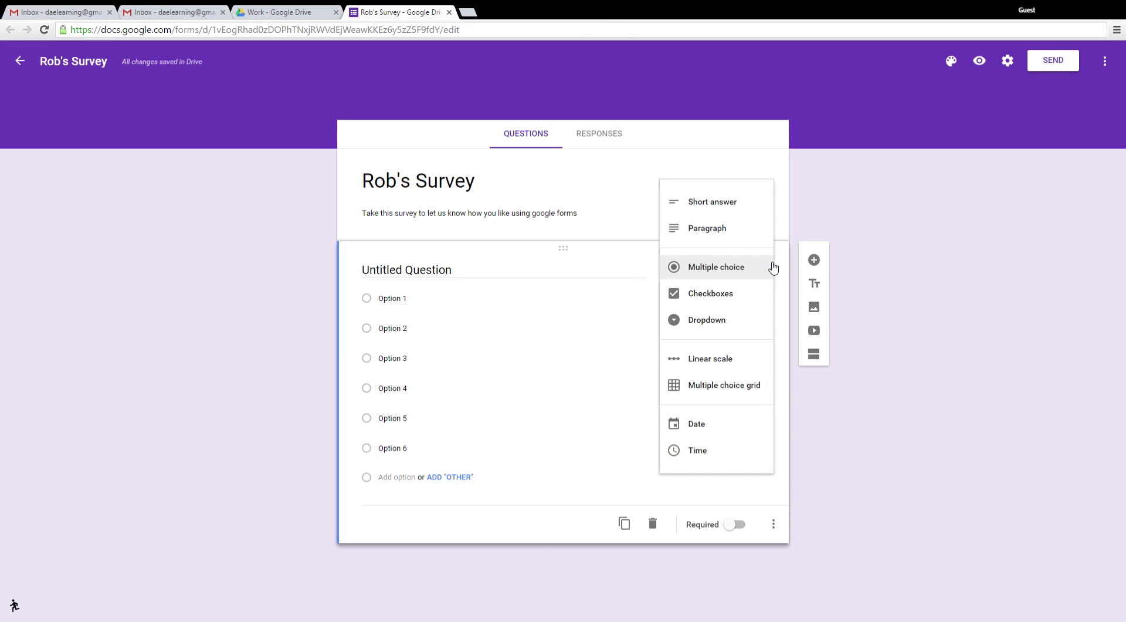
click(741, 359)
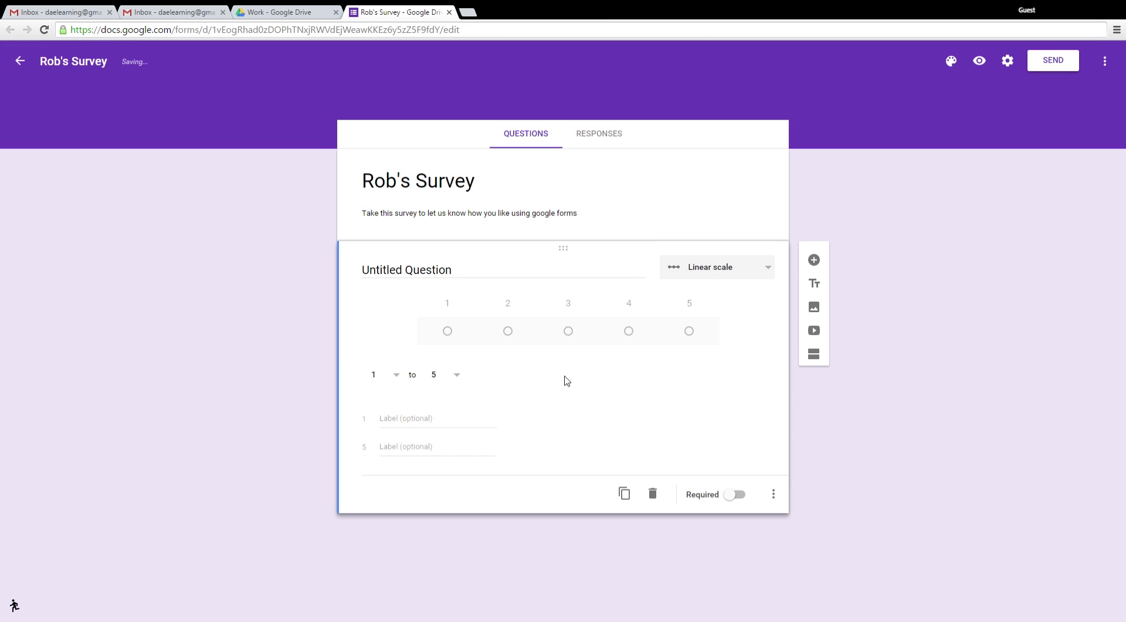
click(416, 276)
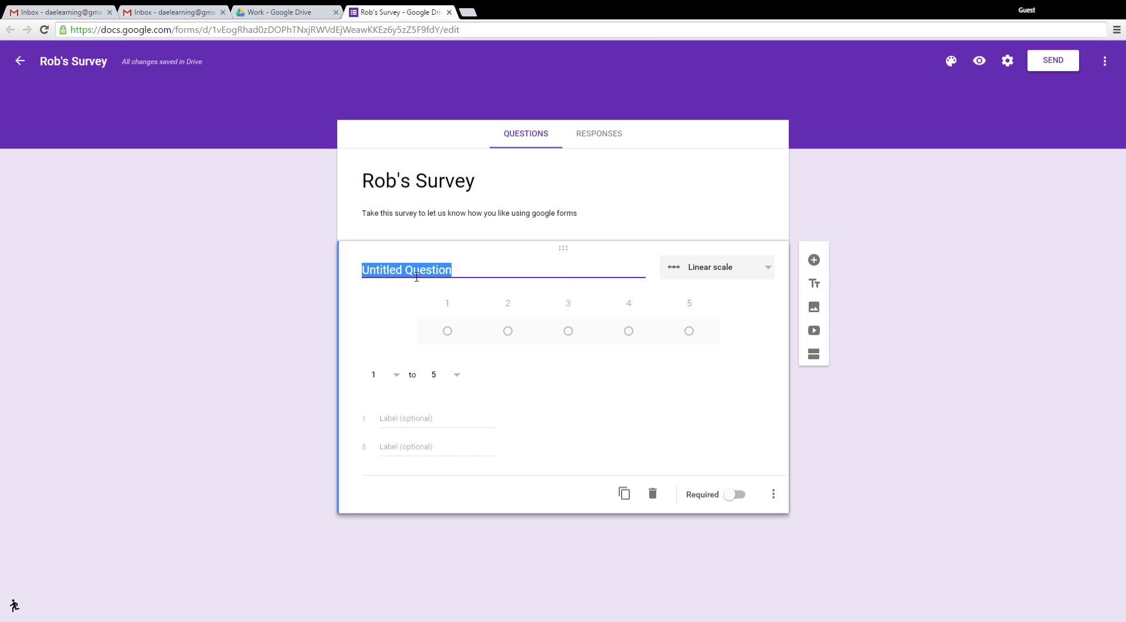
text(Did yo)
key(BackSpace)
key(BackSpace)
key(BackSpace)
key(BackSpace)
key(BackSpace)
key(BackSpace)
text(Did)
key(BackSpace)
key(BackSpace)
key(BackSpace)
text(This survey was fun to ta)
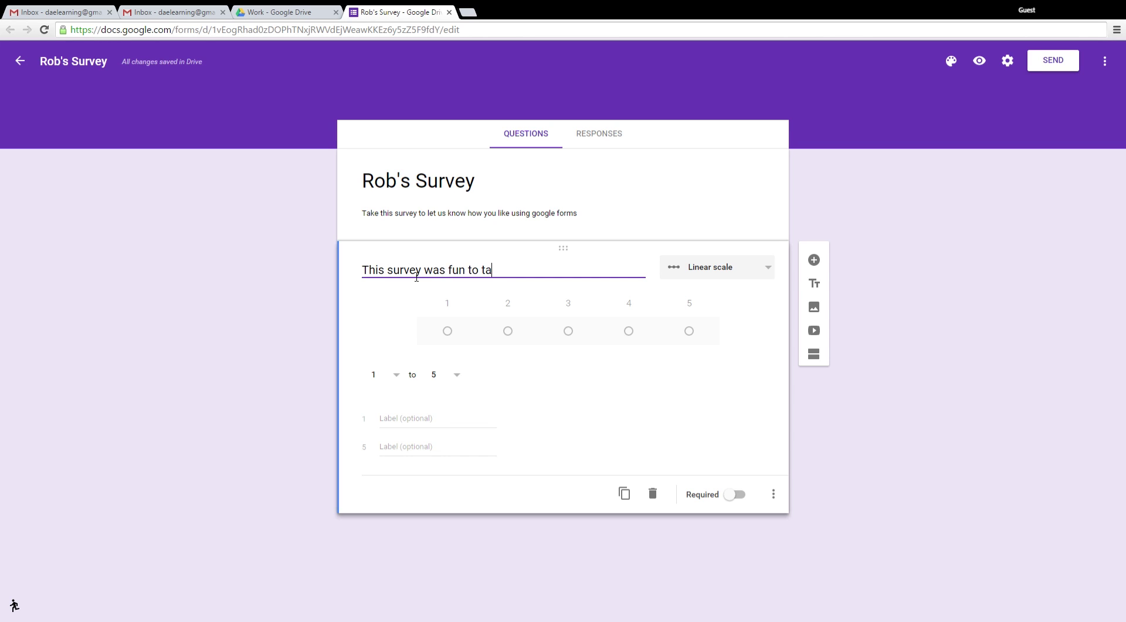
text(ke)
- Label the scale's low end Disagree and its high end Agree
click(421, 419)
text(No)
key(BackSpace)
key(BackSpace)
text(Disag)
click(434, 446)
text(Agree)
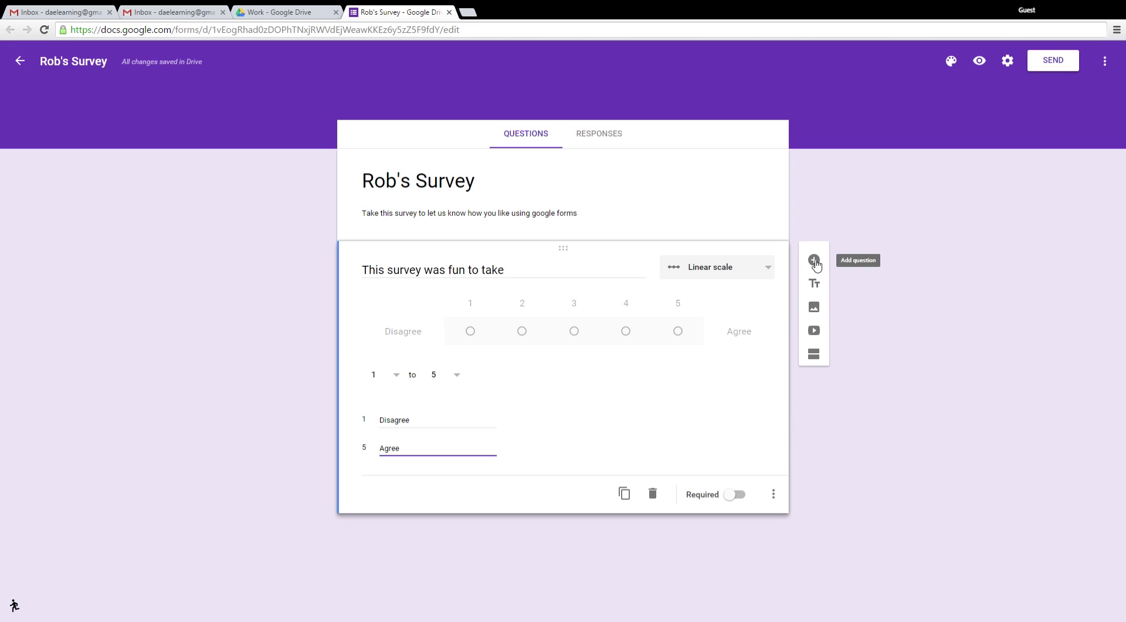
- Add a linear scale question 'This survey took too long' labelled Disagree to Agree
click(815, 259)
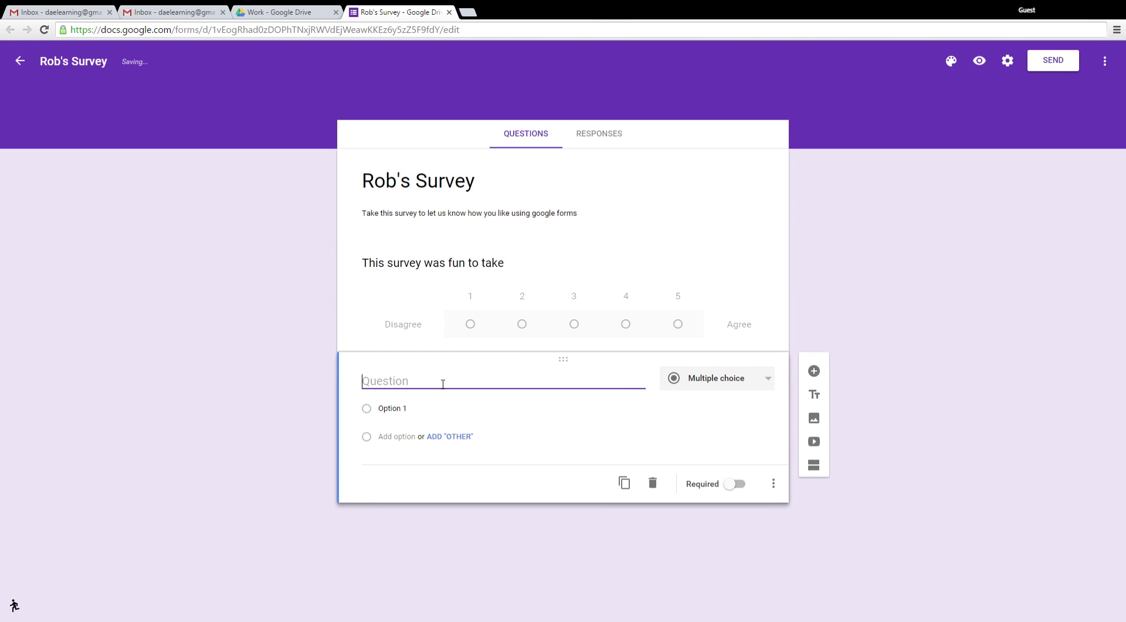
text(This survey took)
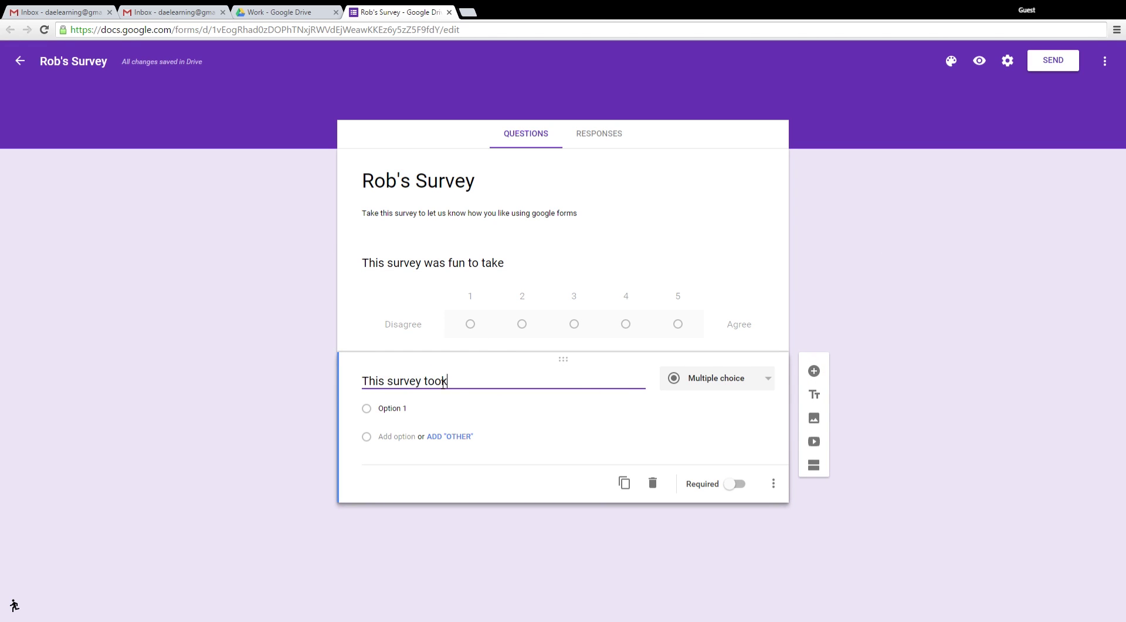
text( too long)
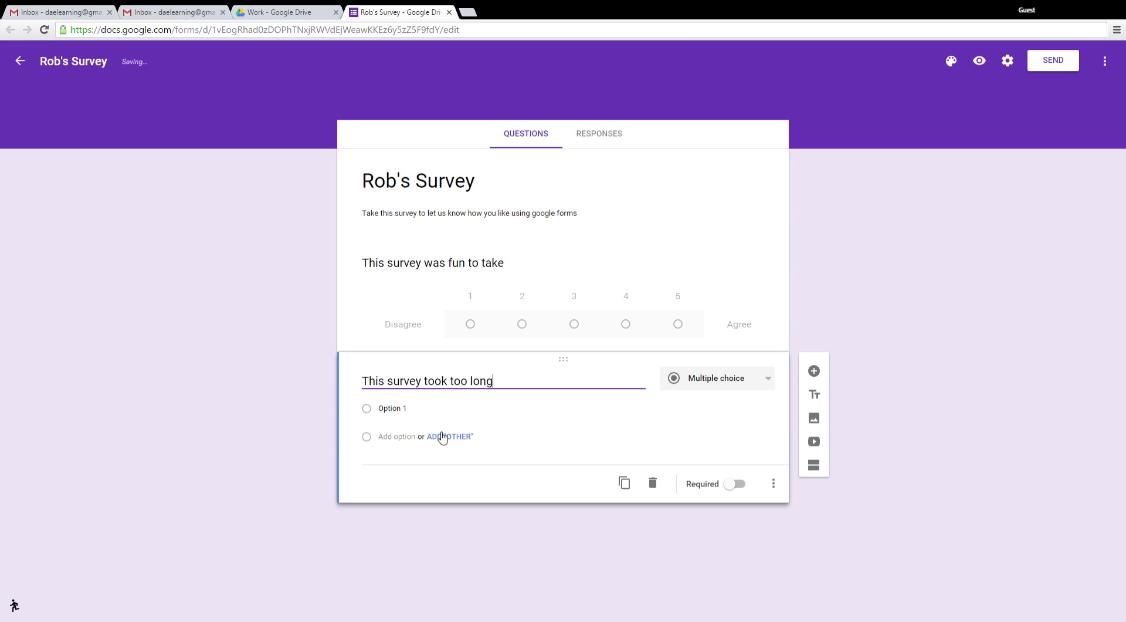
click(770, 387)
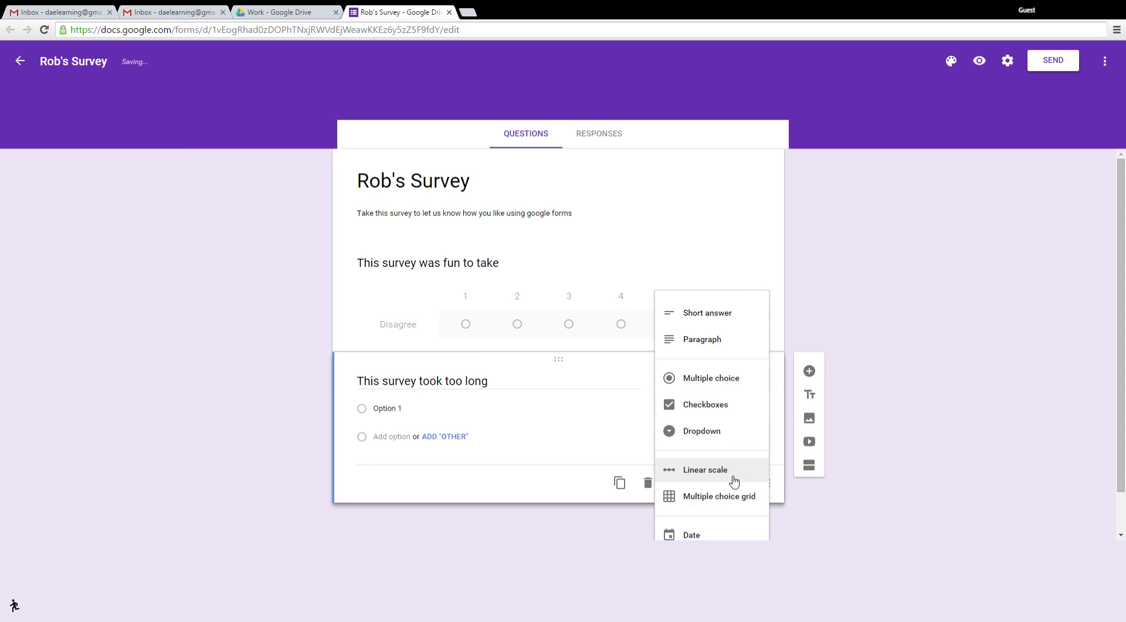
click(728, 477)
click(410, 535)
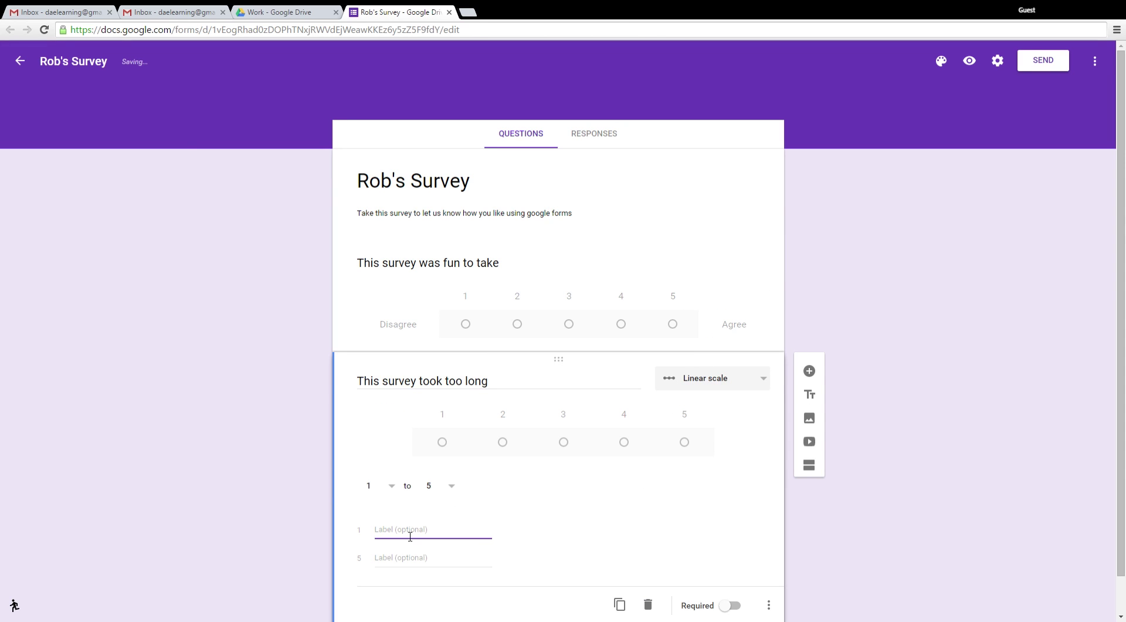
text(Disagree)
click(398, 562)
text(Agree)
click(860, 431)
scroll(853, 440, down, 1)
- Add a multiple-choice experience question with options Fun but too long, Fun, Not fun, Hated it
click(809, 332)
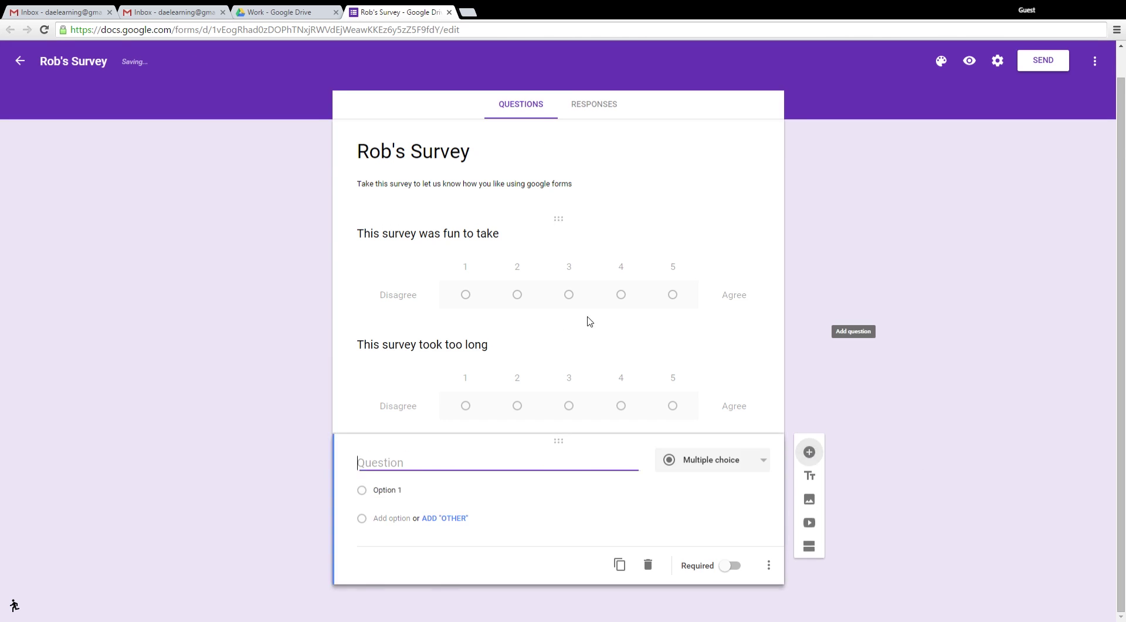
text(Whci)
key(BackSpace)
text(ich of the fo)
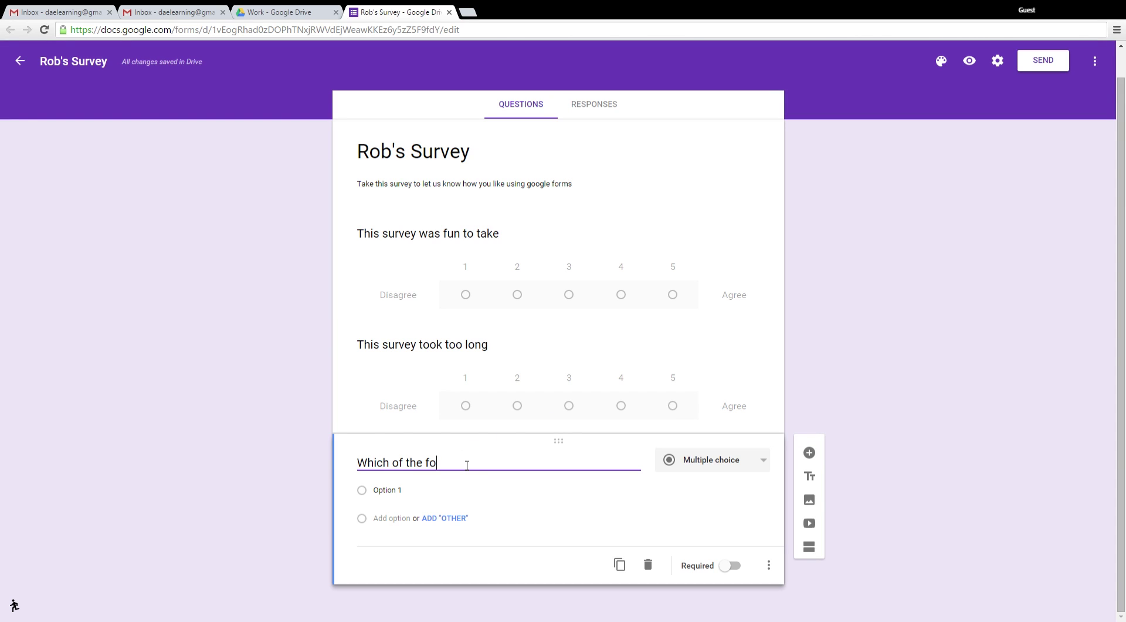
text(llowing descri)
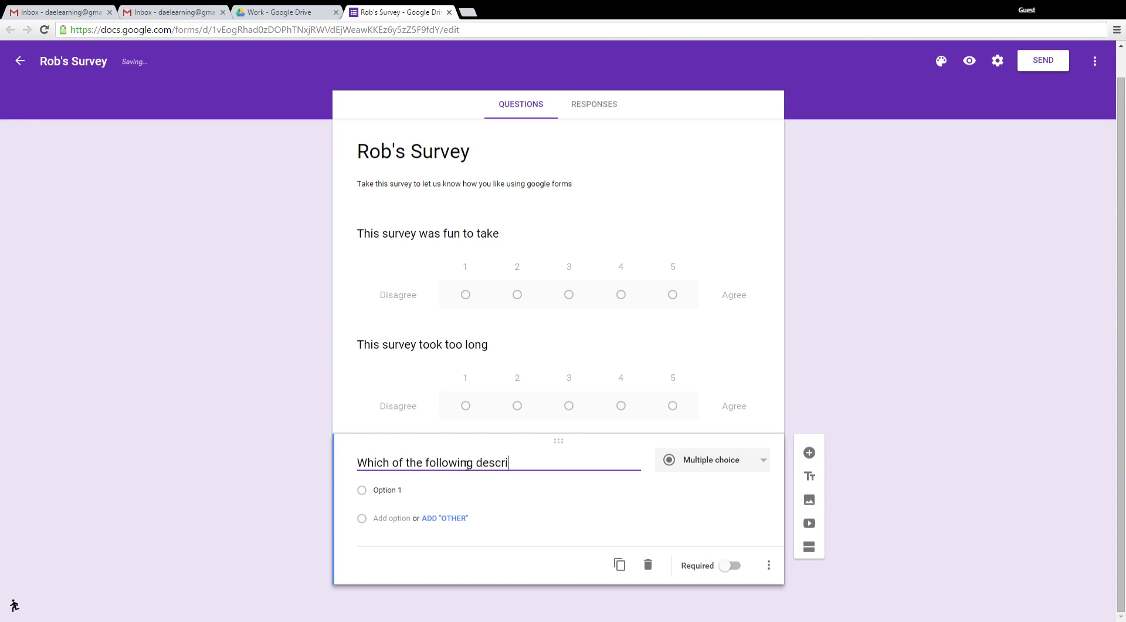
text(bes your experience)
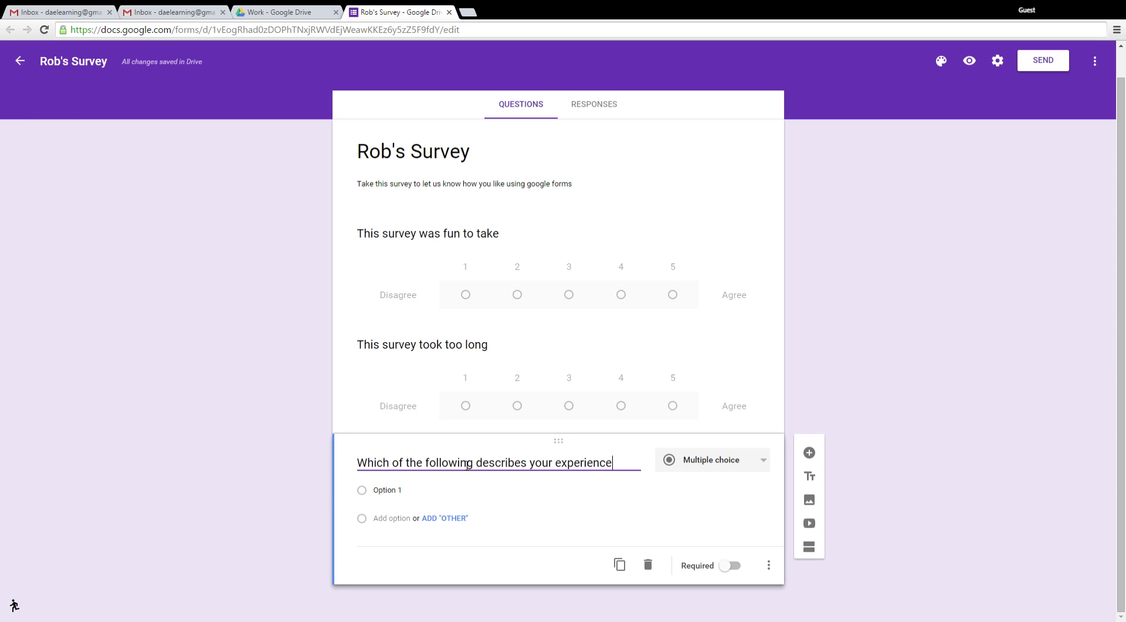
text( with this survey?)
click(408, 508)
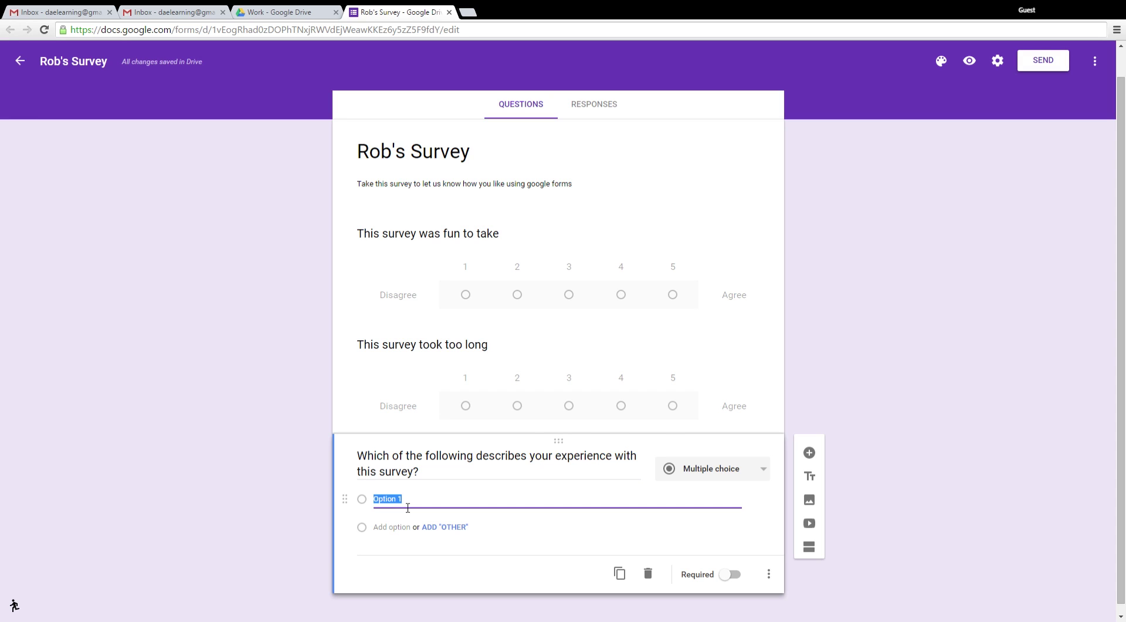
text(Fun but too long)
key(Return)
text(Fun)
key(Return)
text(Not fun)
key(Return)
text(Hated it)
click(868, 341)
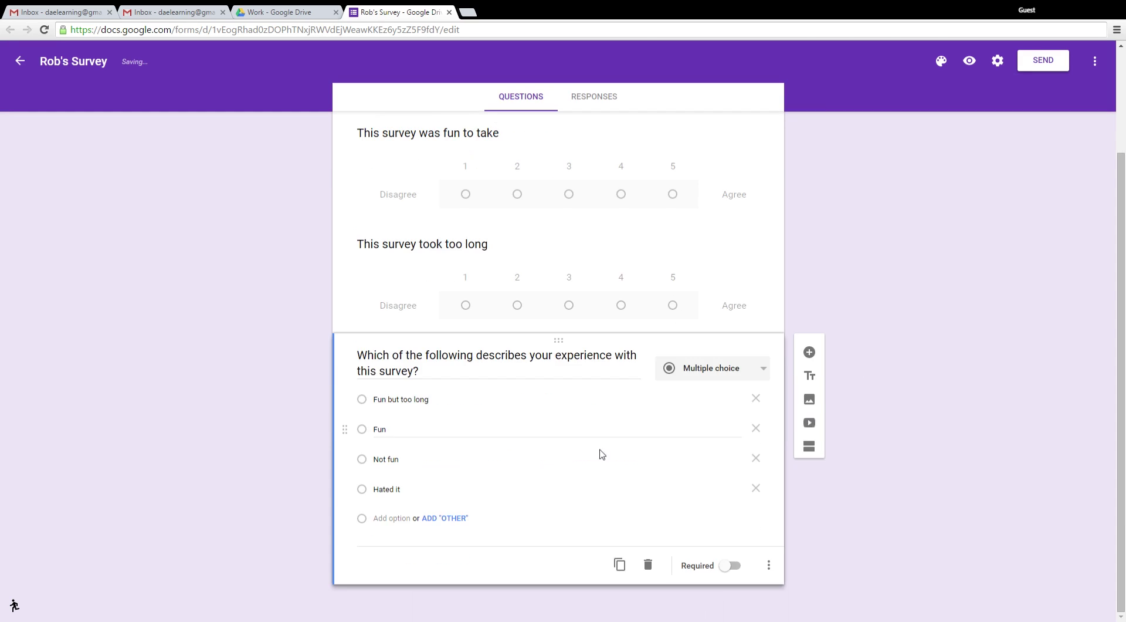
scroll(531, 476, up, 3)
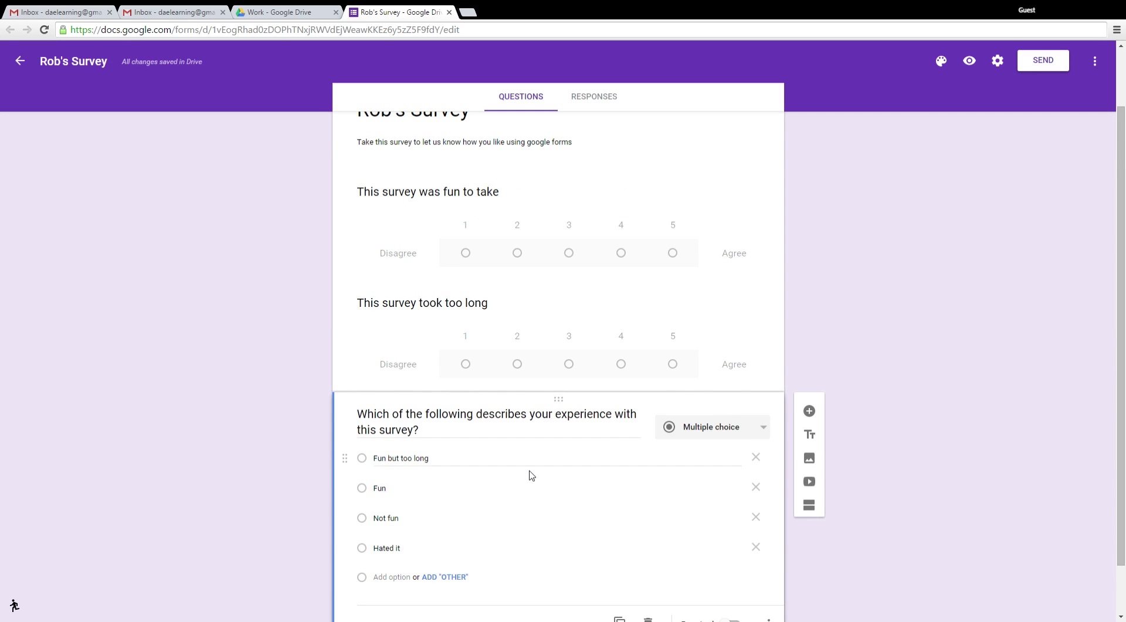
- Switch on Required for both scale questions and the multiple-choice experience question
click(771, 269)
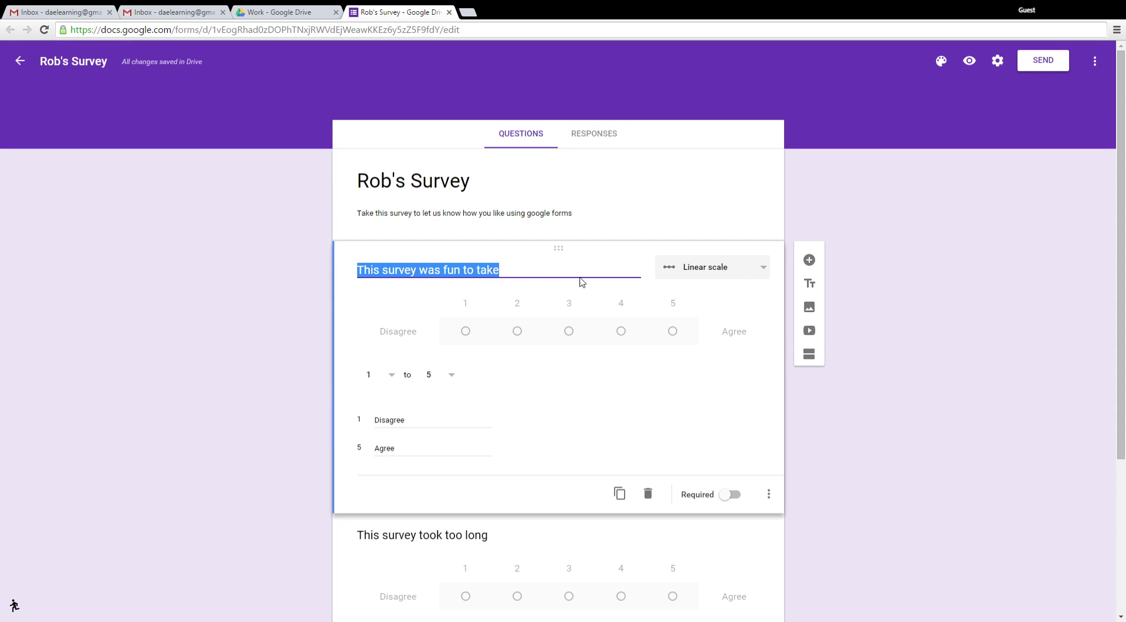
click(399, 307)
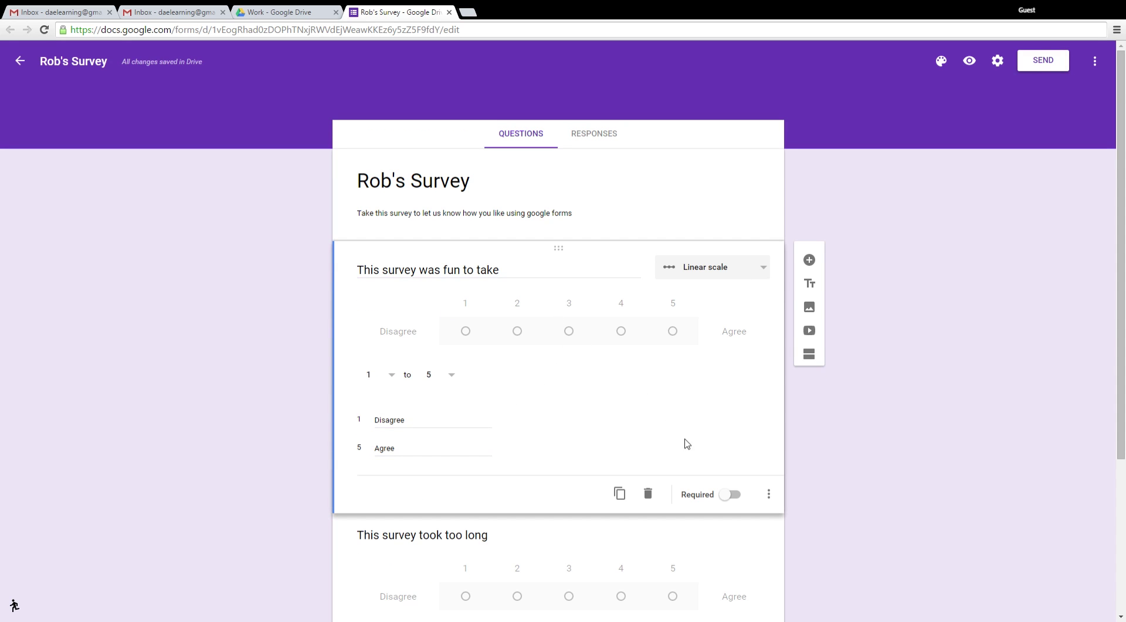
click(732, 495)
scroll(664, 377, down, 4)
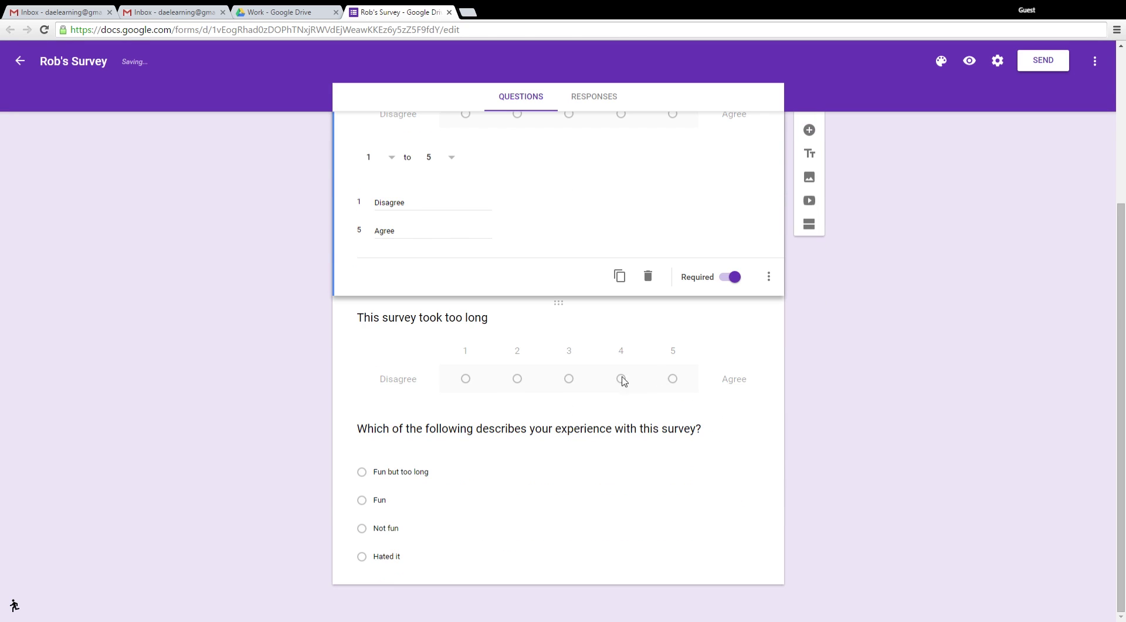
click(594, 349)
click(730, 387)
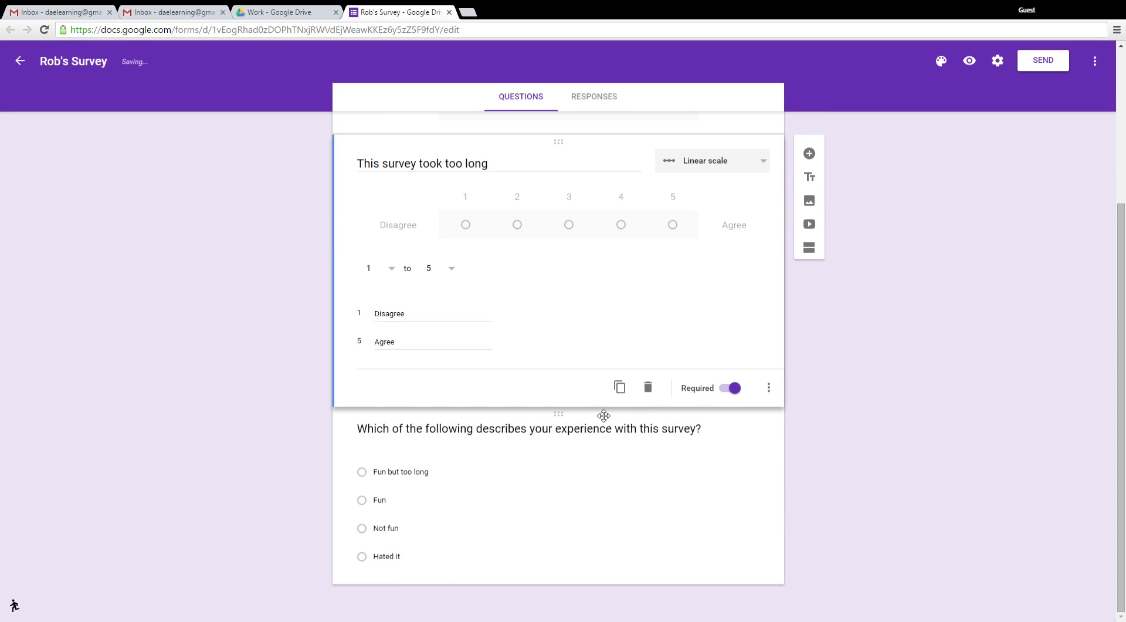
click(536, 480)
click(728, 568)
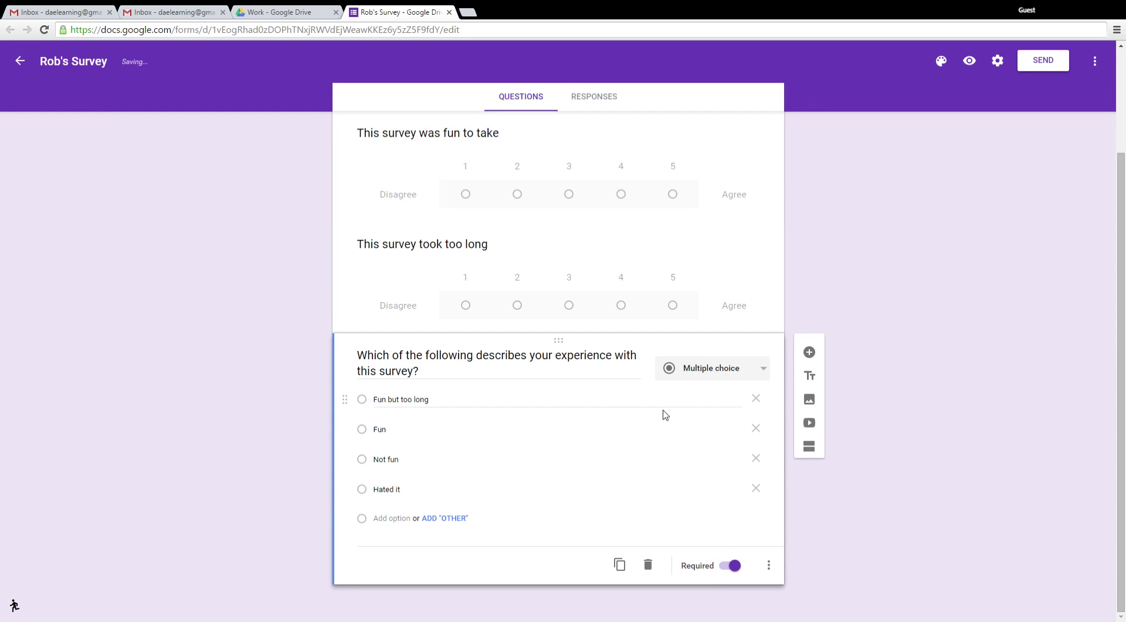
- Add a Paragraph question titled 'Please add any additional comments'
click(811, 354)
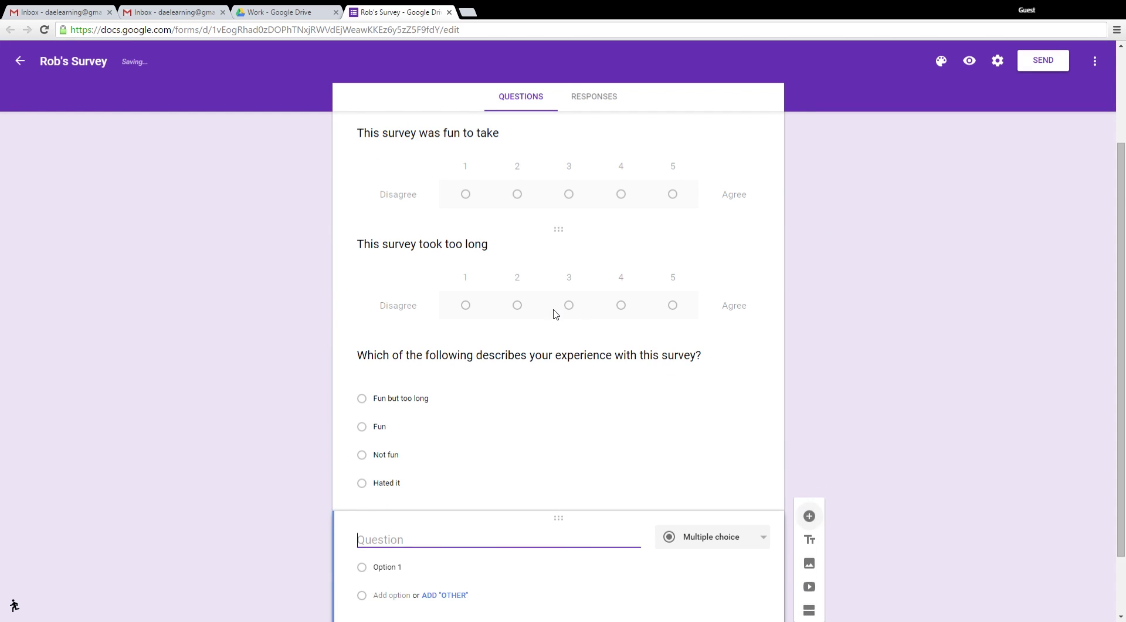
click(727, 460)
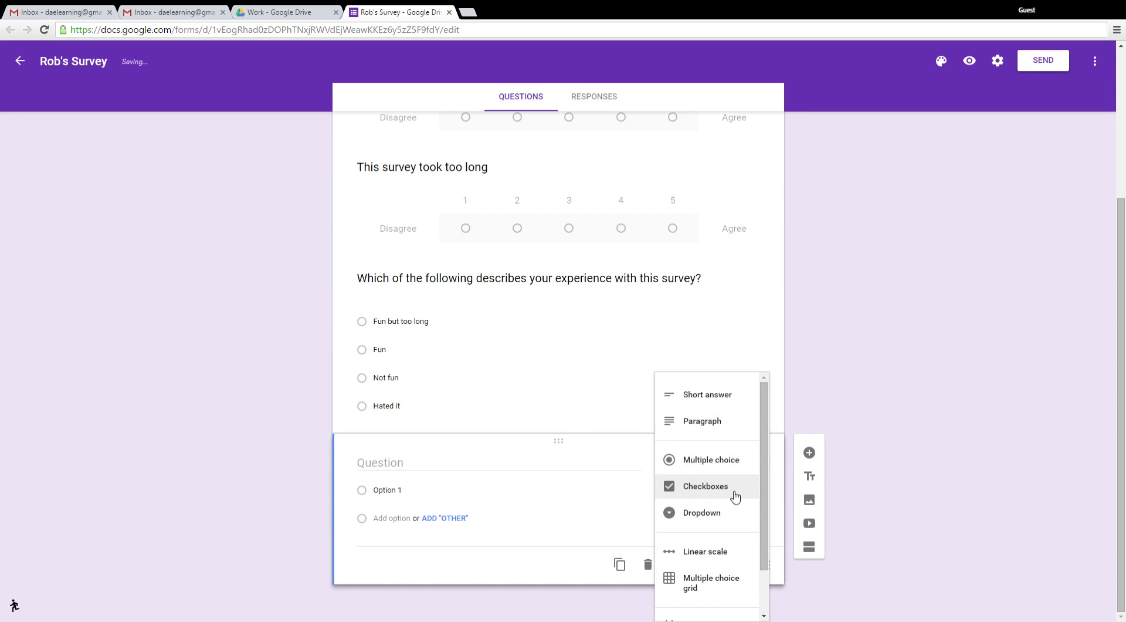
click(719, 422)
click(402, 492)
text(Please atd any additional commm)
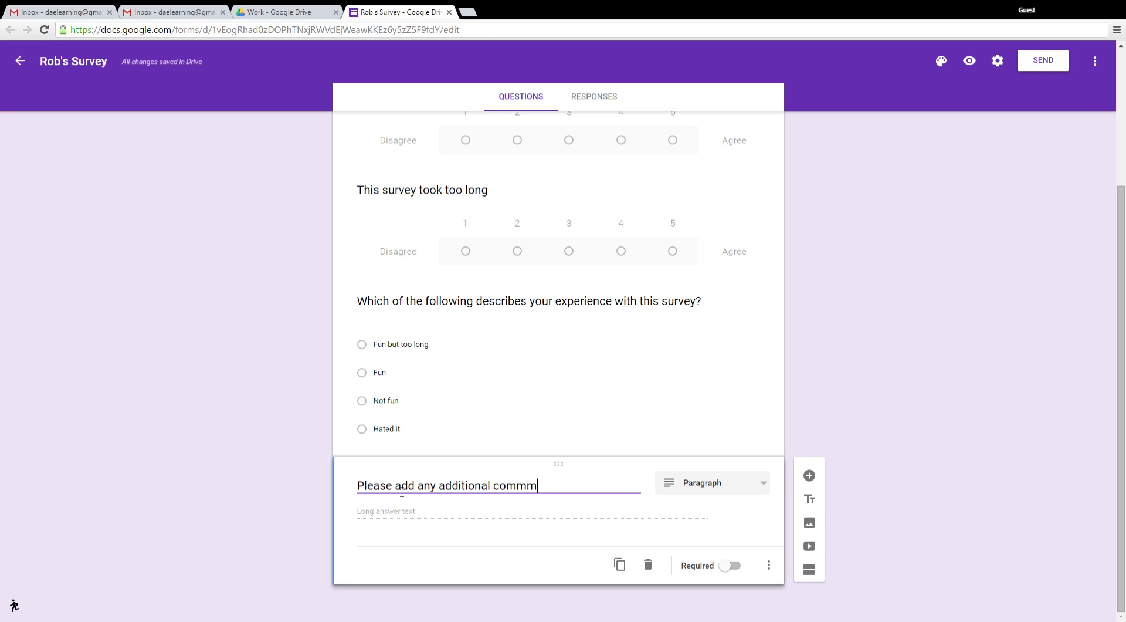
key(BackSpace)
text(ents)
click(385, 514)
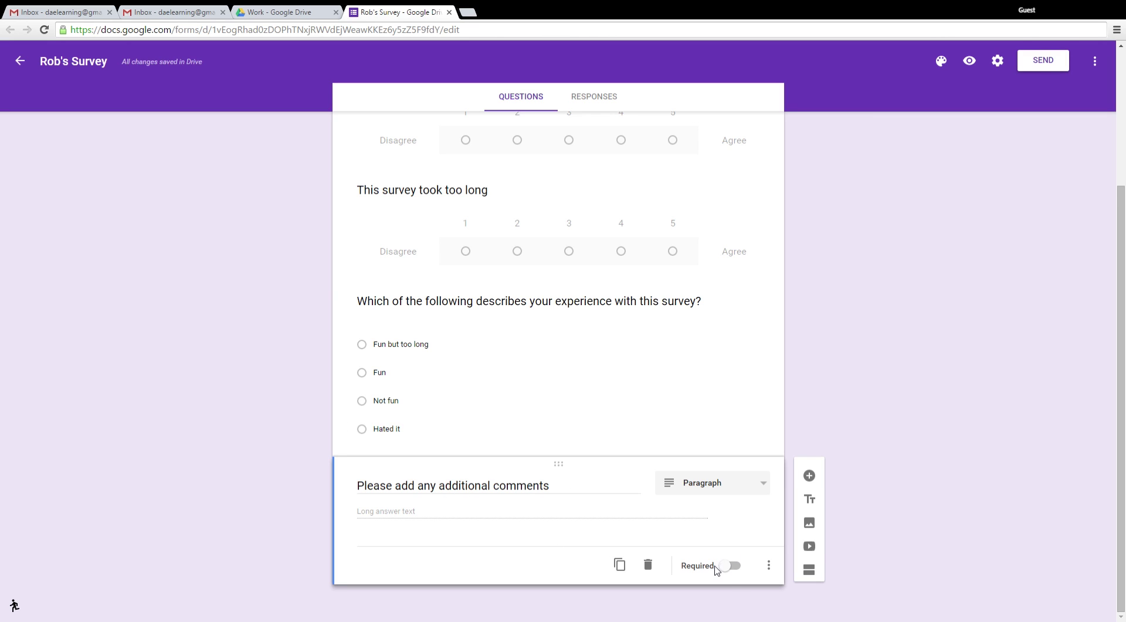
scroll(671, 494, up, 3)
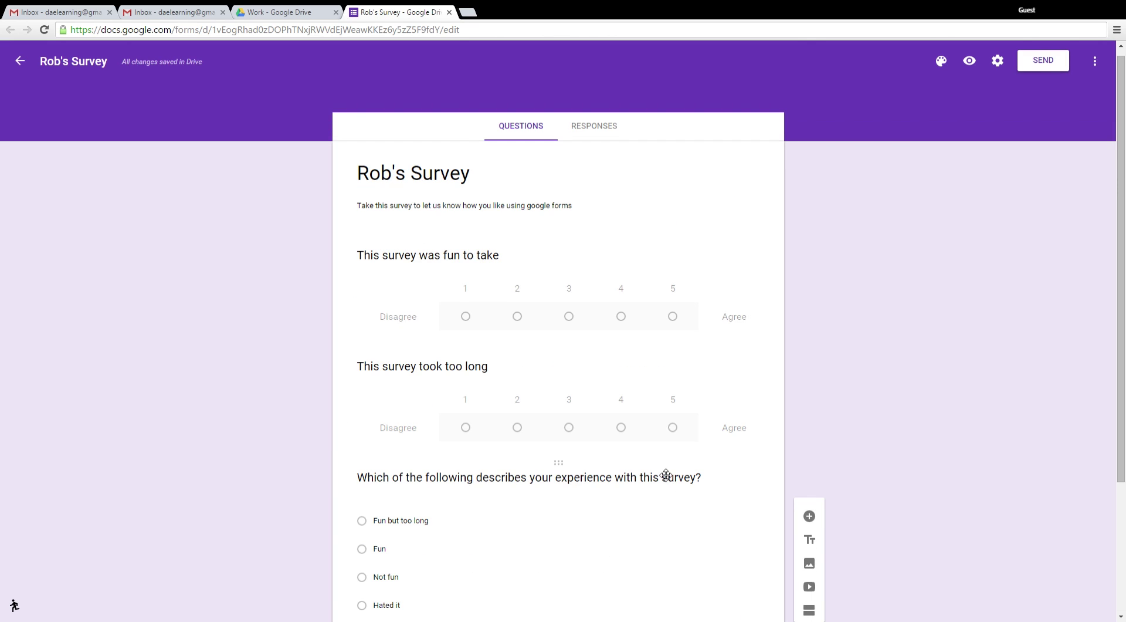
scroll(667, 473, down, 3)
scroll(690, 477, up, 3)
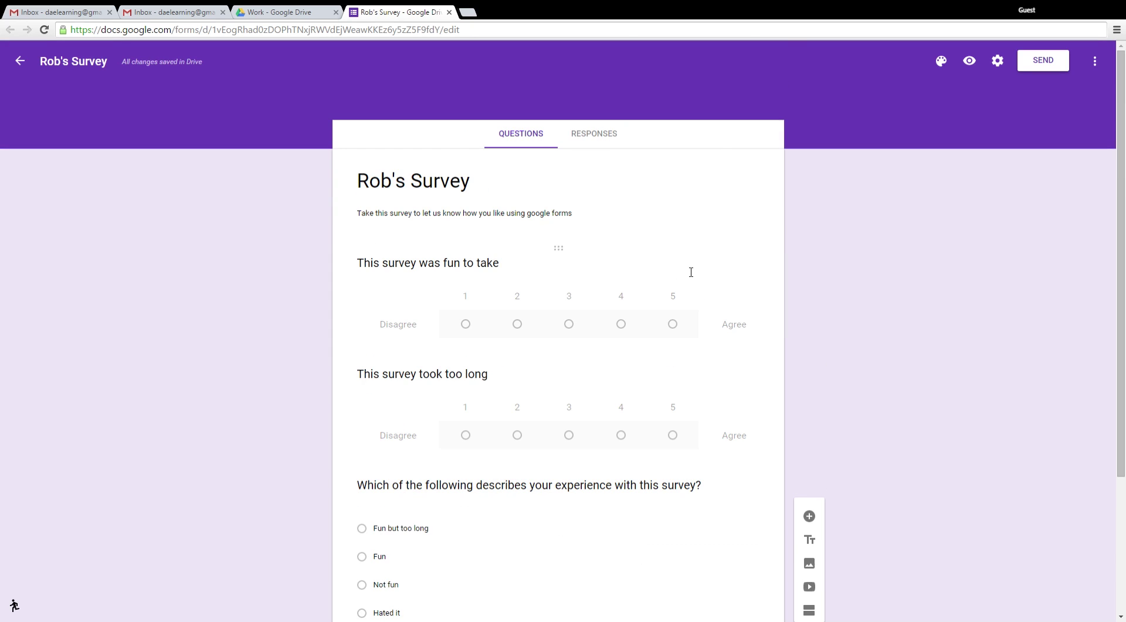
scroll(689, 269, down, 3)
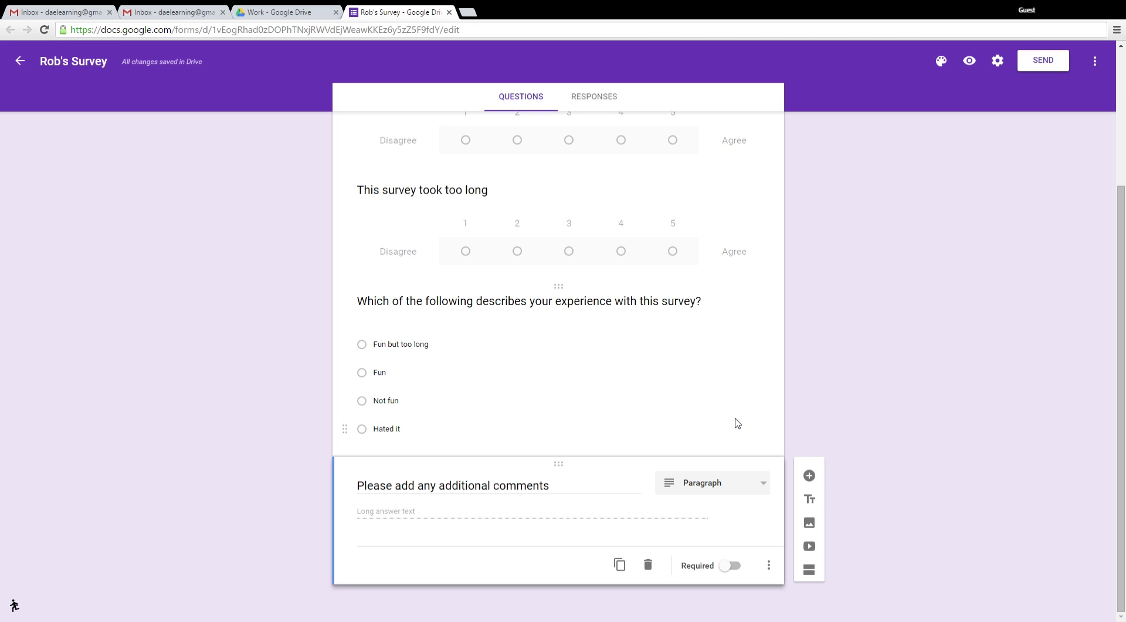
scroll(621, 376, up, 3)
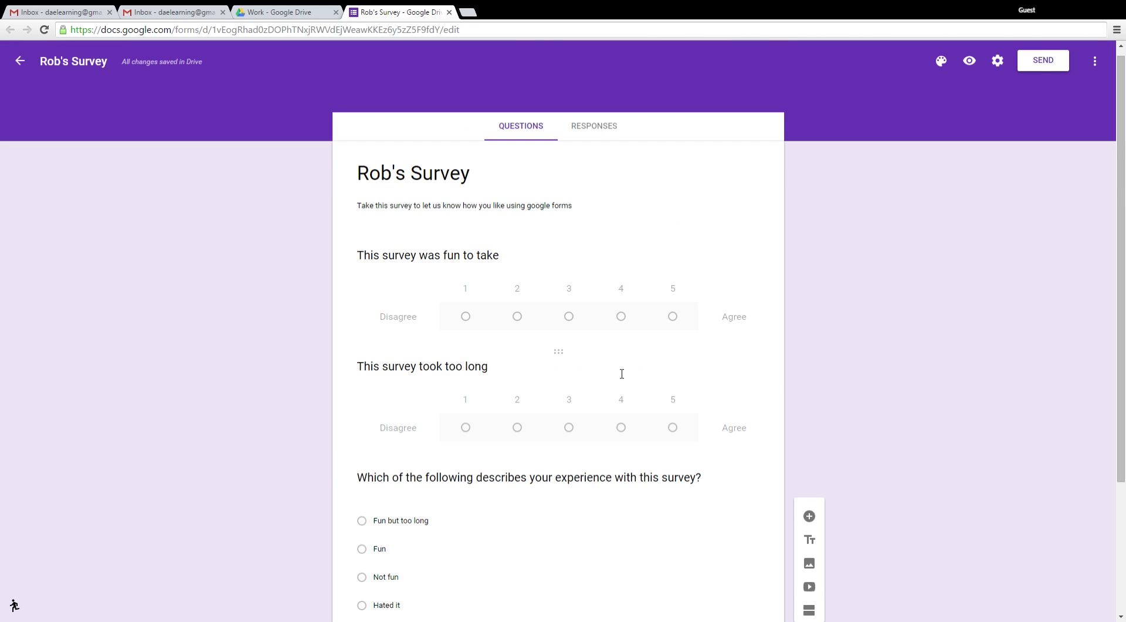
scroll(623, 411, down, 3)
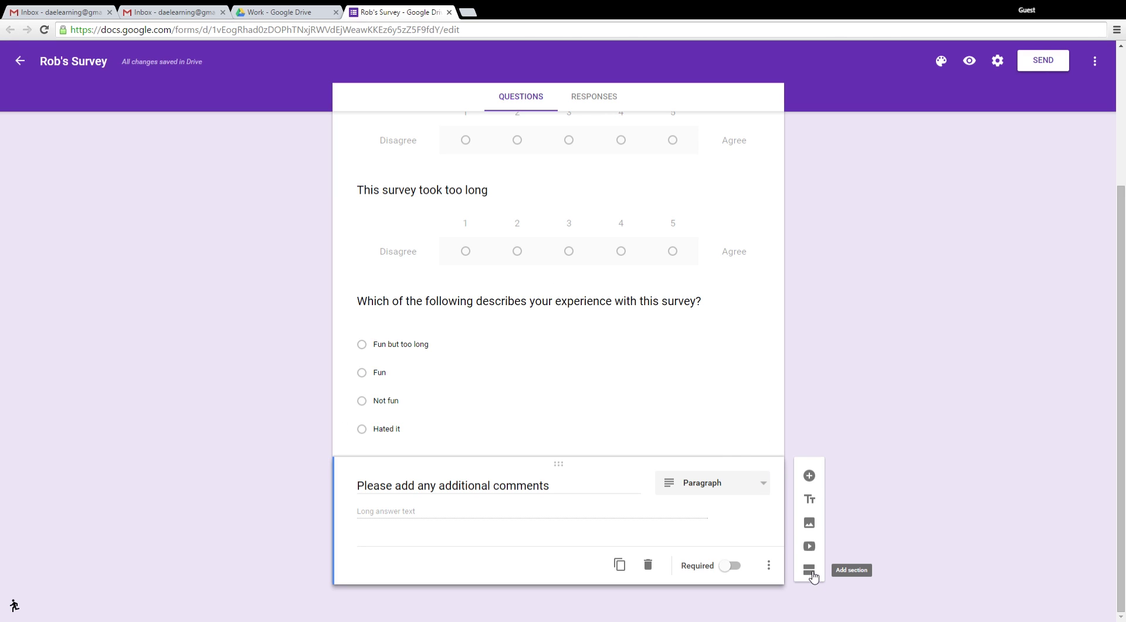
- Add a new section named 'Section 2' containing three blank questions
click(810, 571)
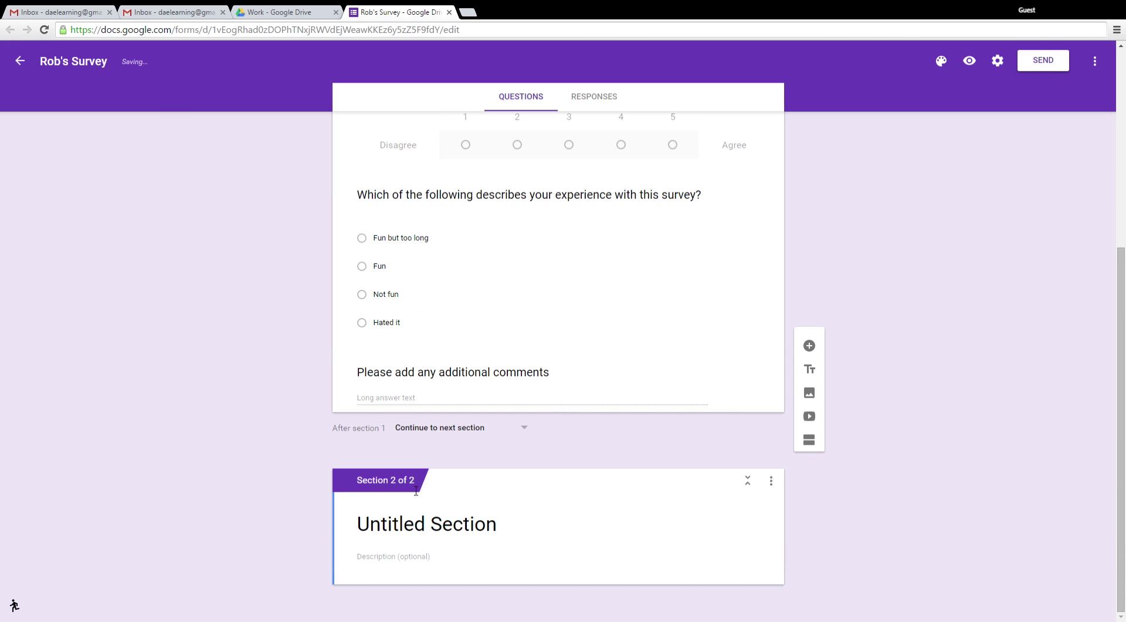
click(434, 535)
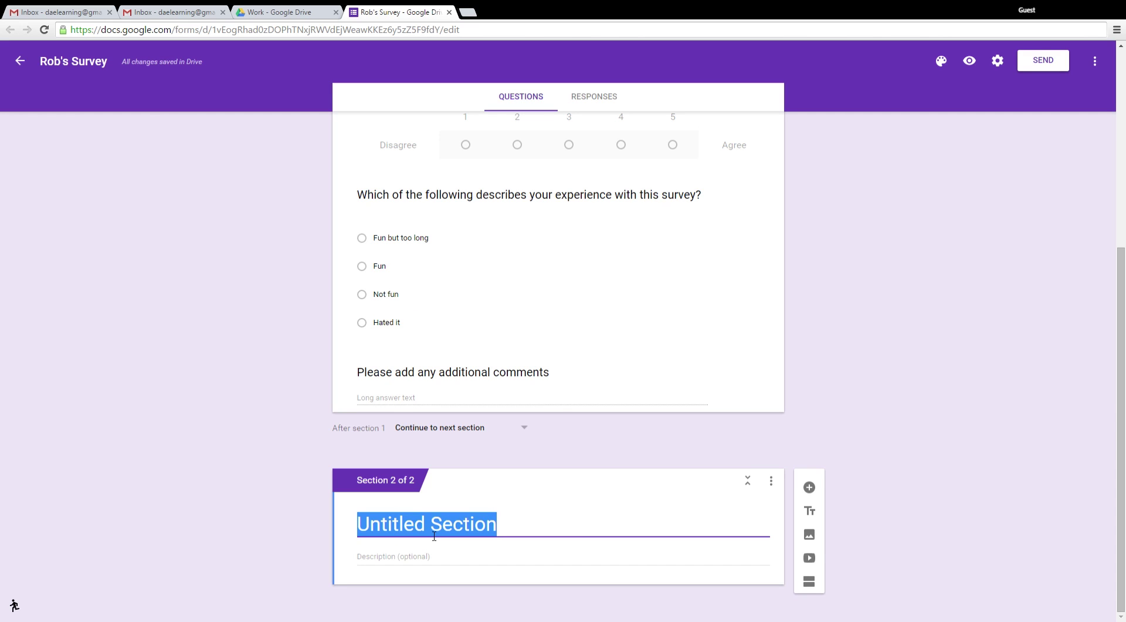
text(Section 2)
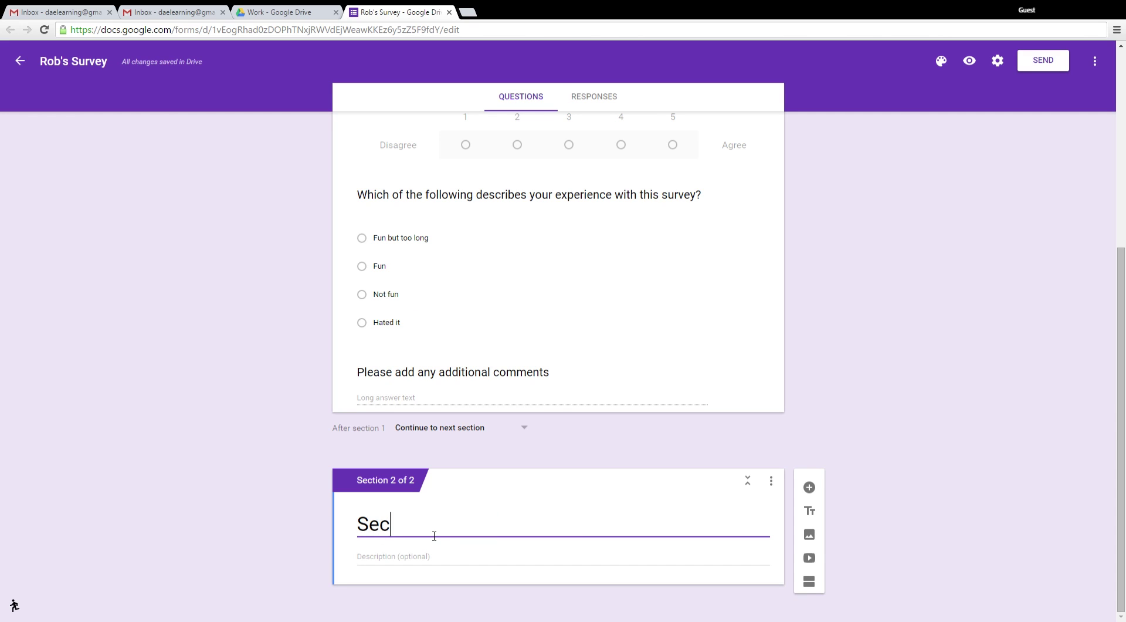
click(815, 489)
click(817, 453)
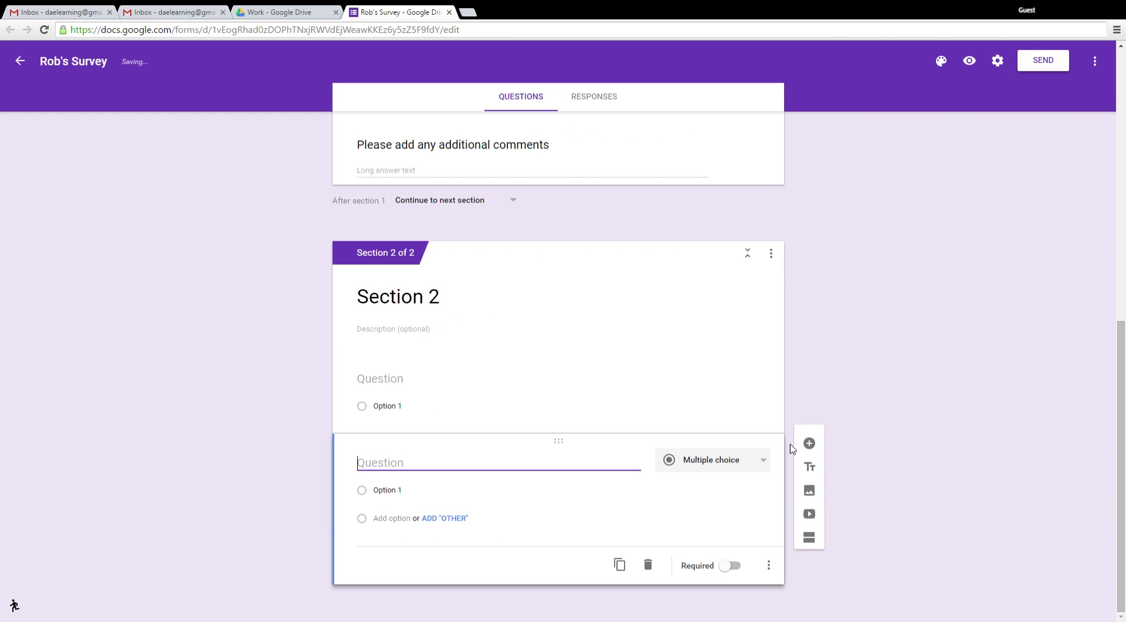
click(811, 449)
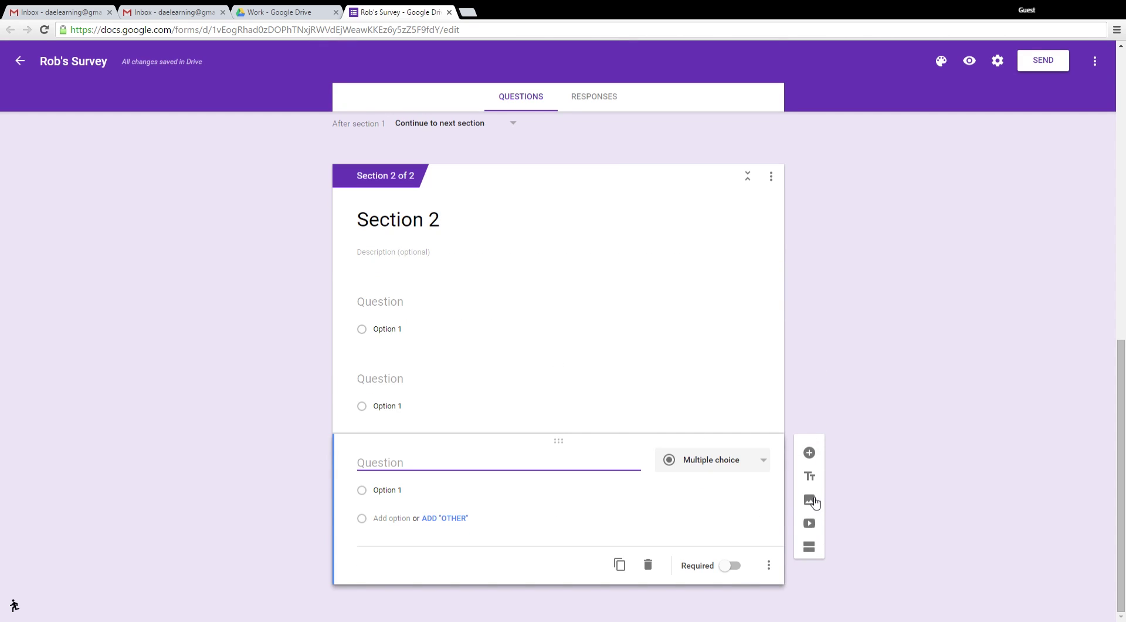
- Add a title block reading 'You're almost done' in Section 2
click(810, 477)
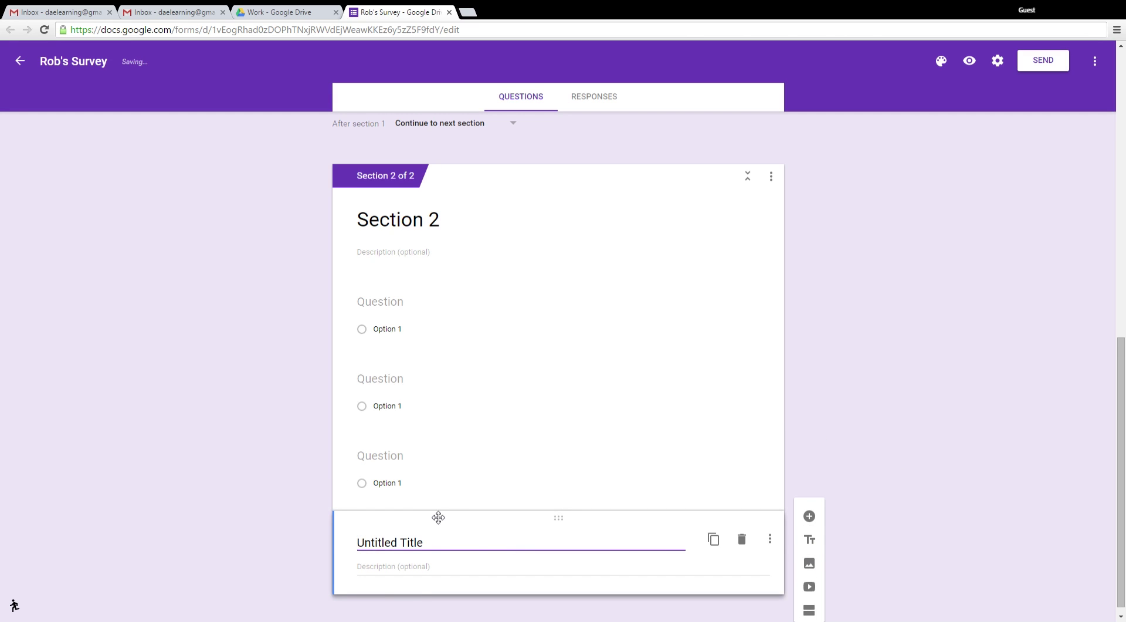
text(Your're al)
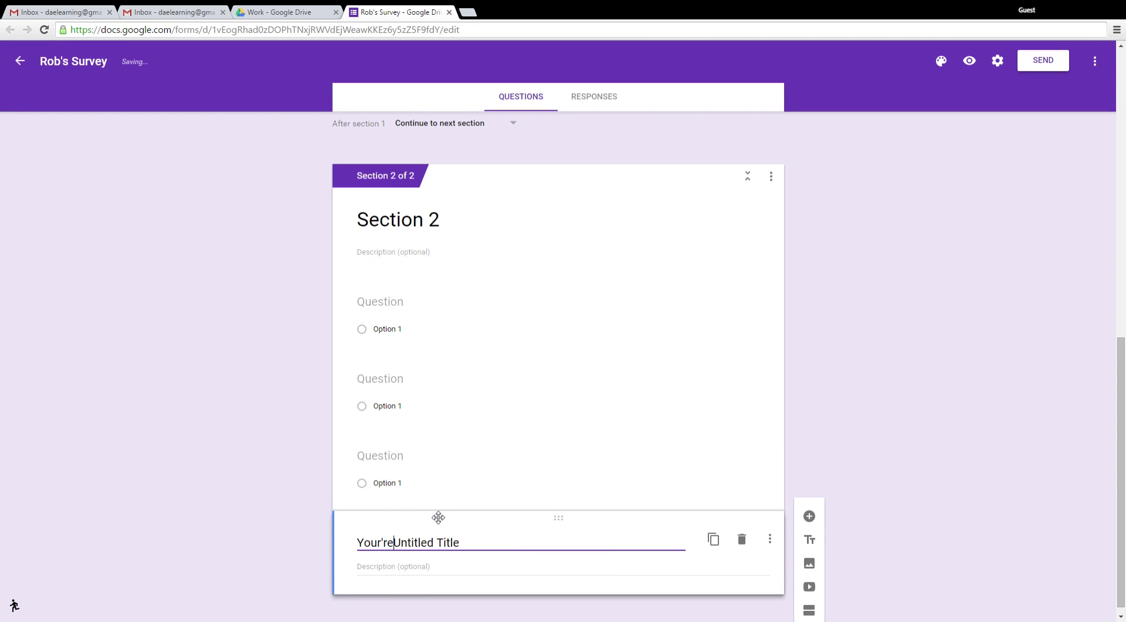
text(most done)
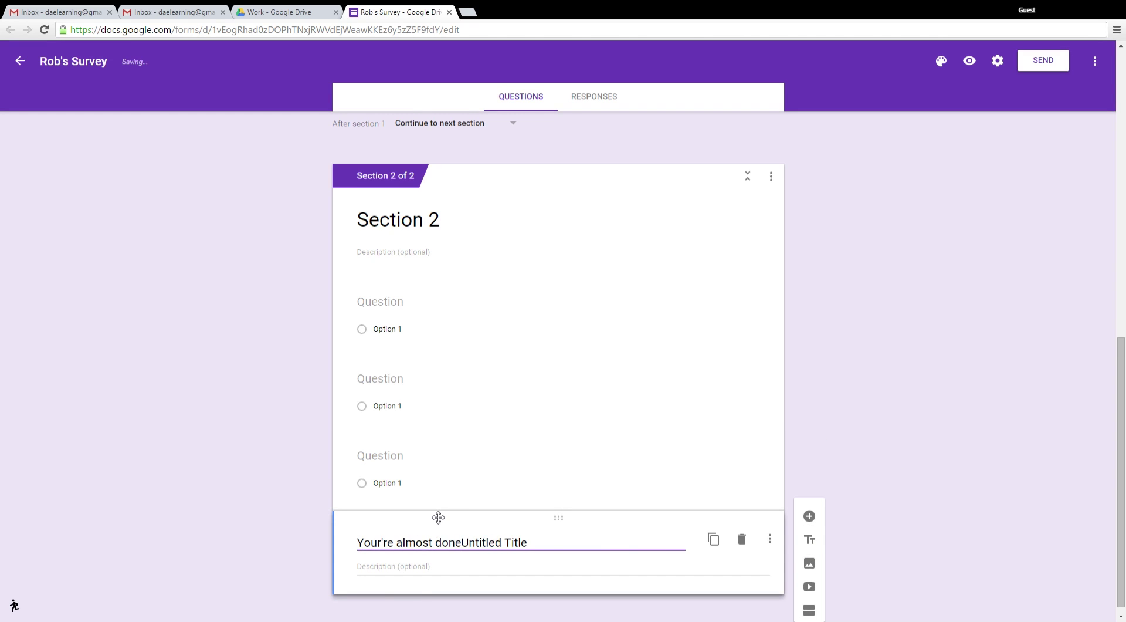
key(Delete)
key(Delete)
key(Delete)
key(Delete)
key(Delete)
key(Delete)
key(Delete)
key(Delete)
key(Delete)
key(Delete)
key(Delete)
key(Delete)
key(Delete)
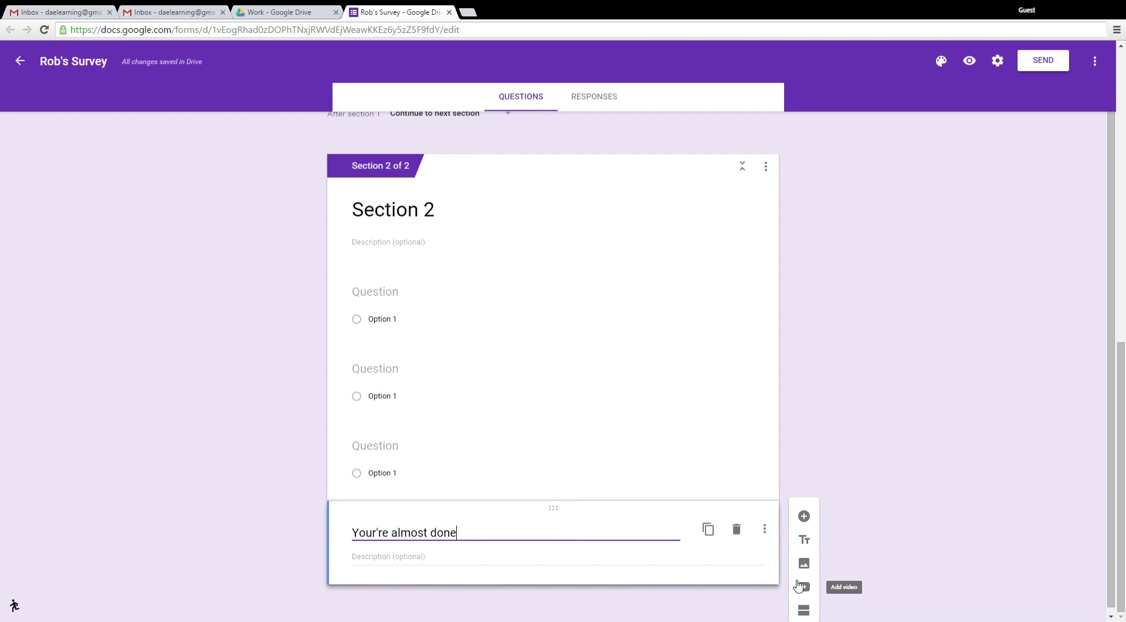
scroll(678, 482, up, 4)
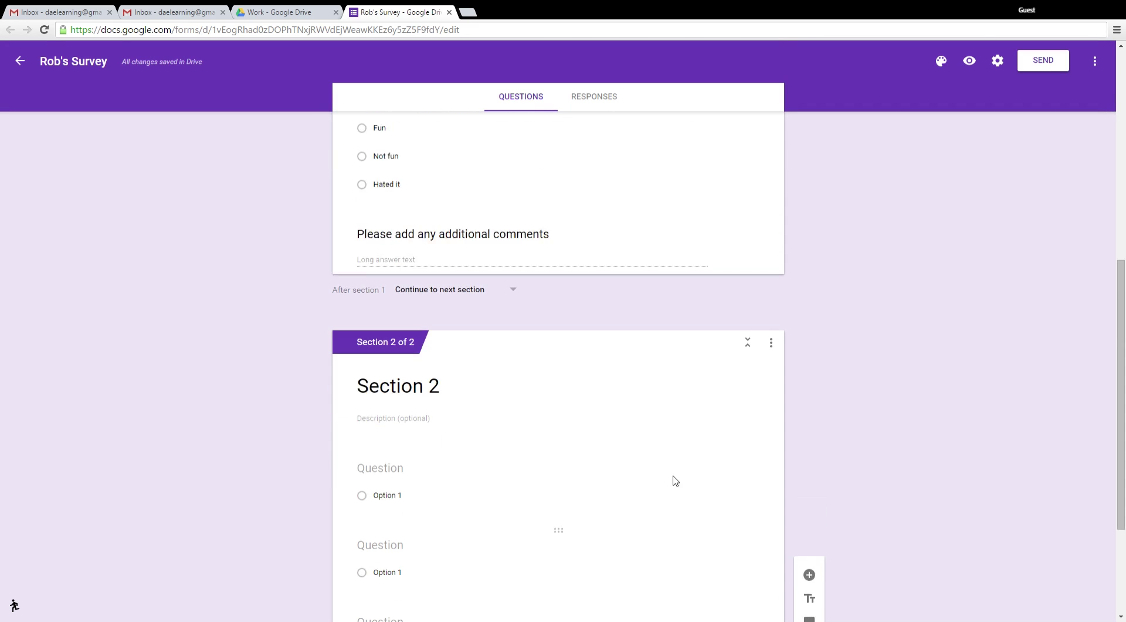
scroll(679, 481, up, 6)
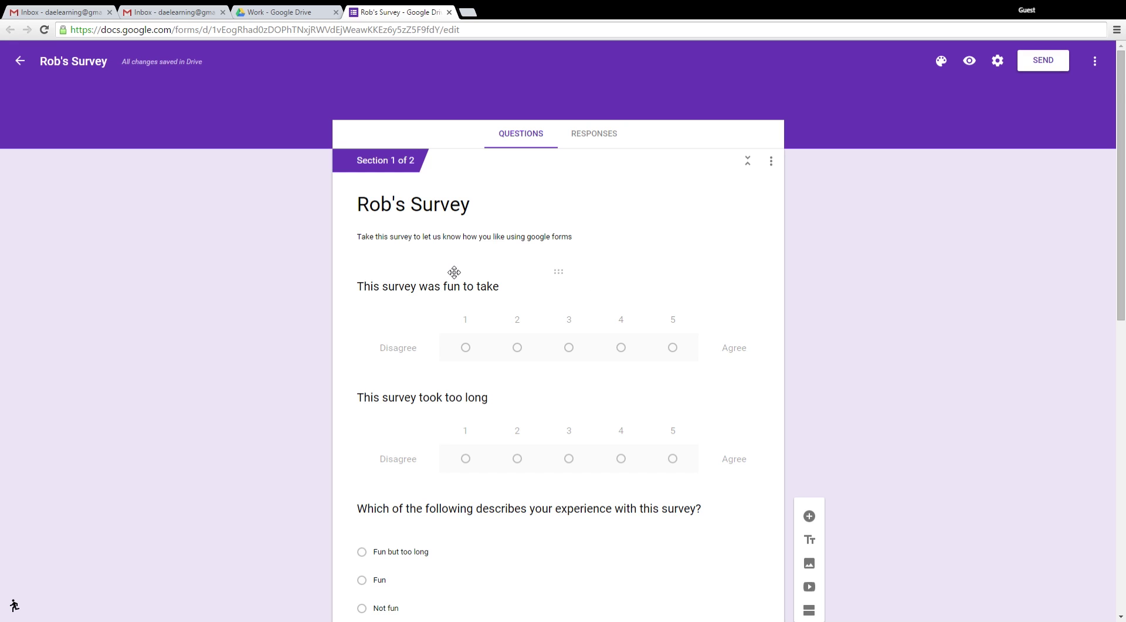
- In the preview, rate 5 and 2, choose 'Fun but too long', and type a comment
click(969, 61)
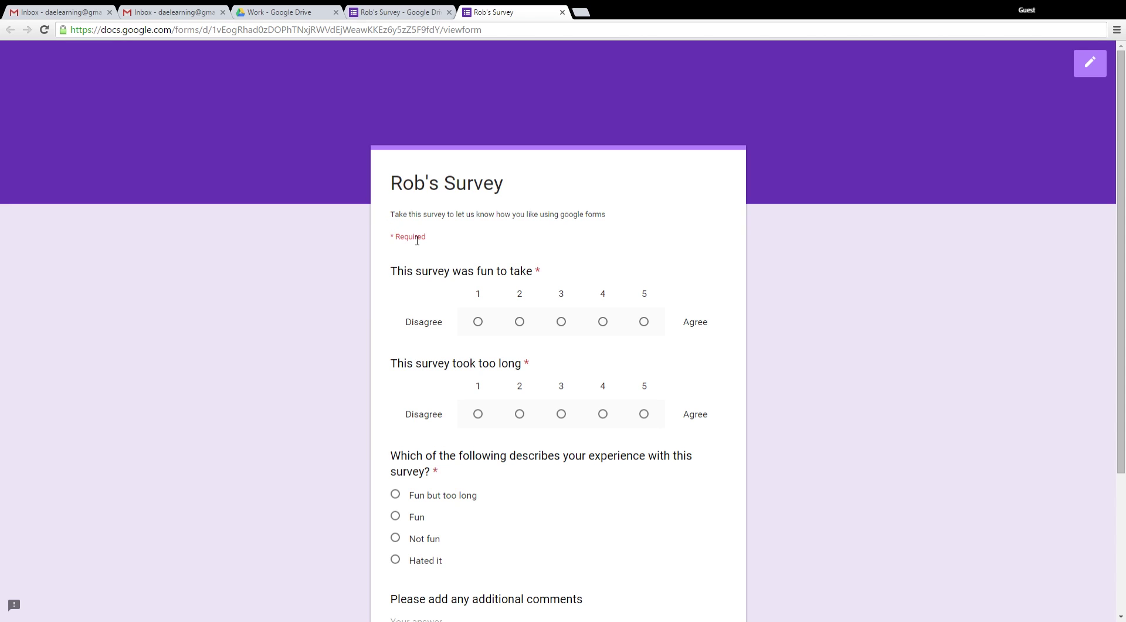
click(643, 324)
click(521, 415)
scroll(646, 414, down, 2)
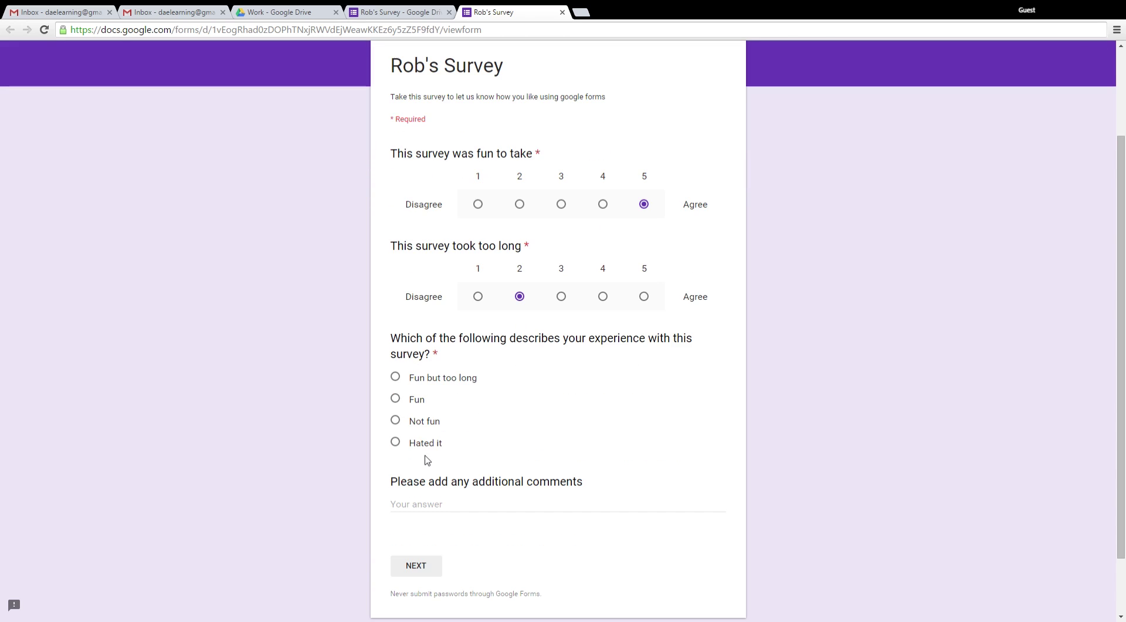
click(403, 378)
scroll(537, 432, down, 2)
click(537, 432)
text(This was a)
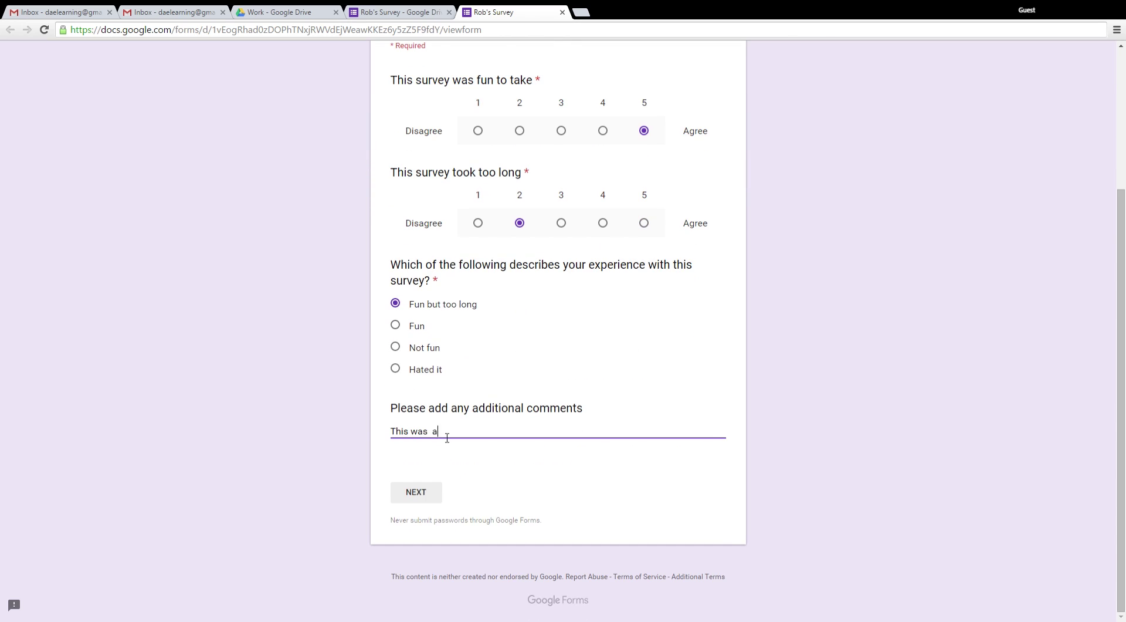
text( pretty goods)
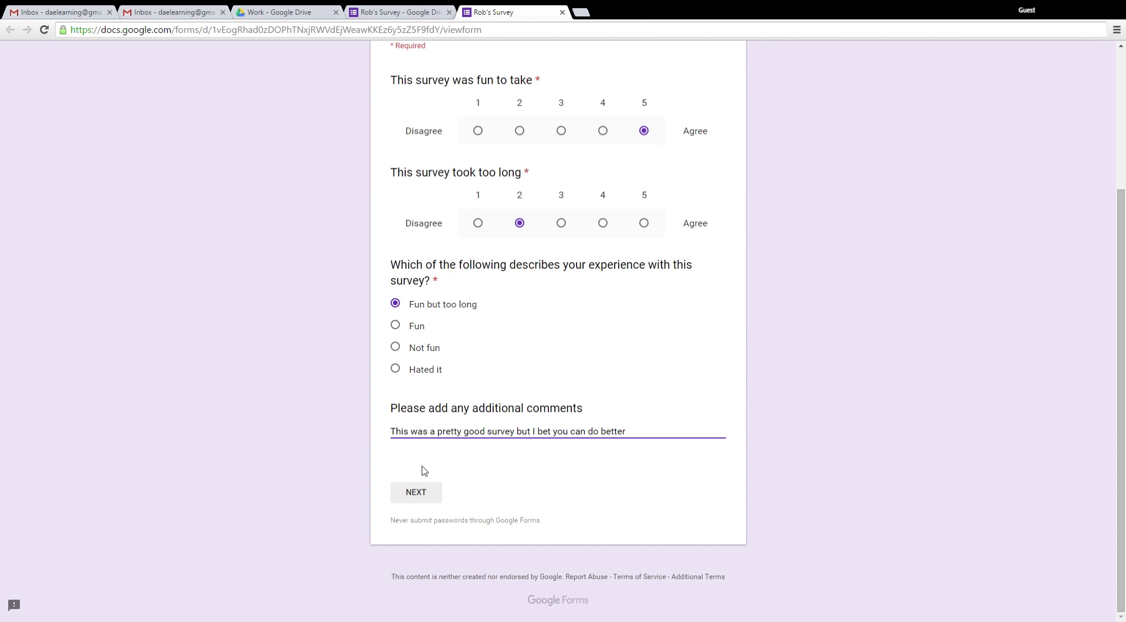
- Go to Section 2, choose Option 1 for all three questions, and submit
click(421, 490)
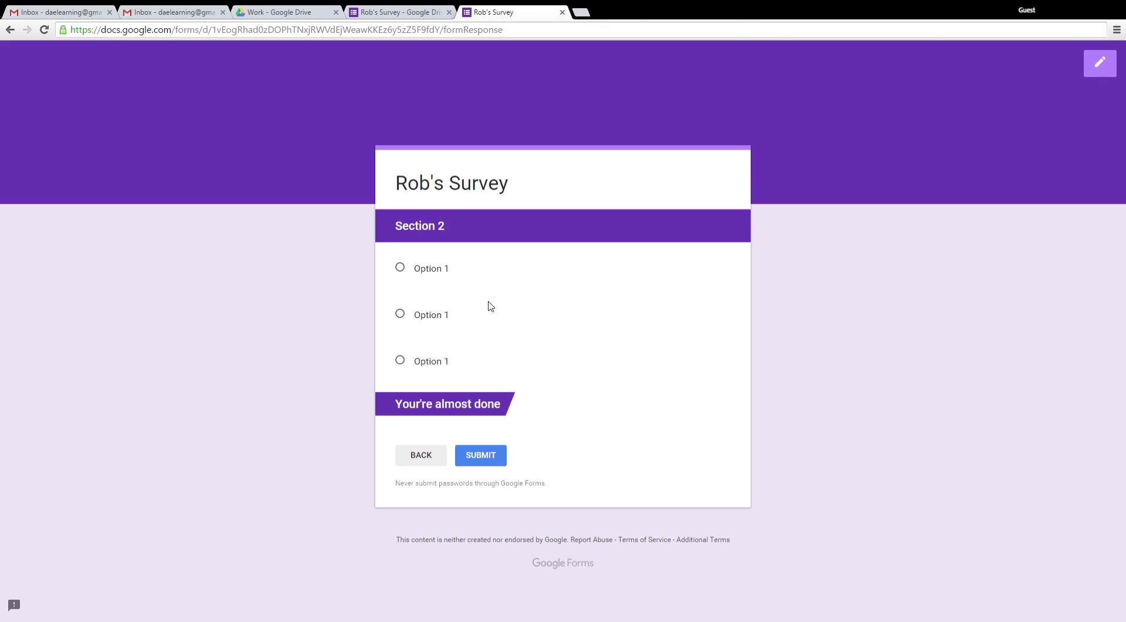
click(428, 277)
click(418, 322)
click(438, 364)
click(490, 457)
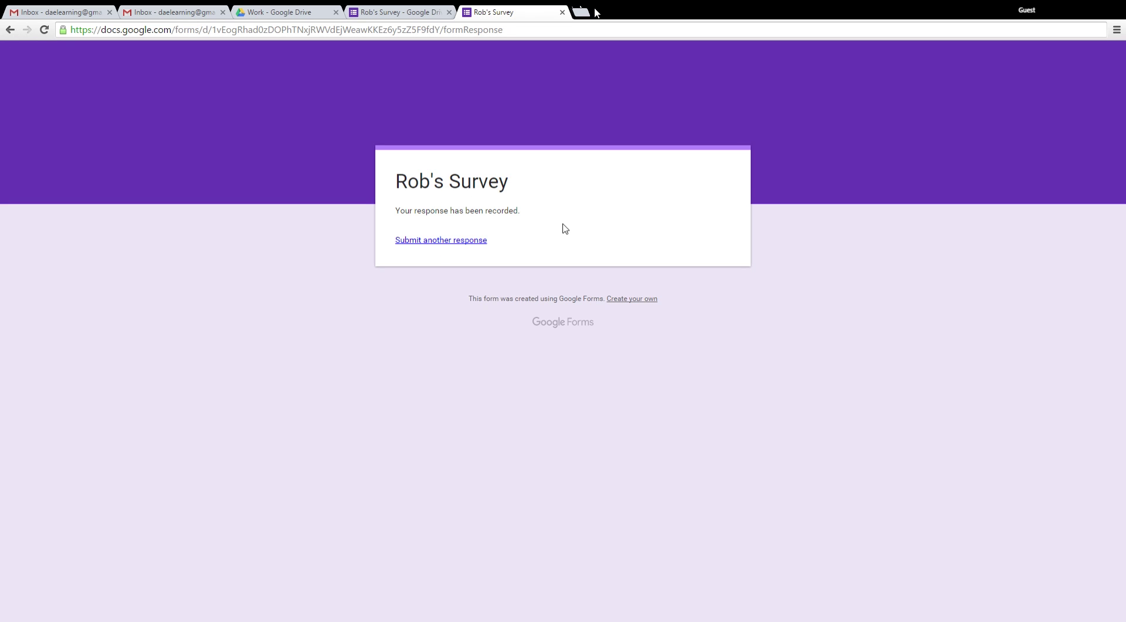
- Set the confirmation message to 'Thank you so much for taking this survey. Your feedback is greatly appreciated!'
click(562, 12)
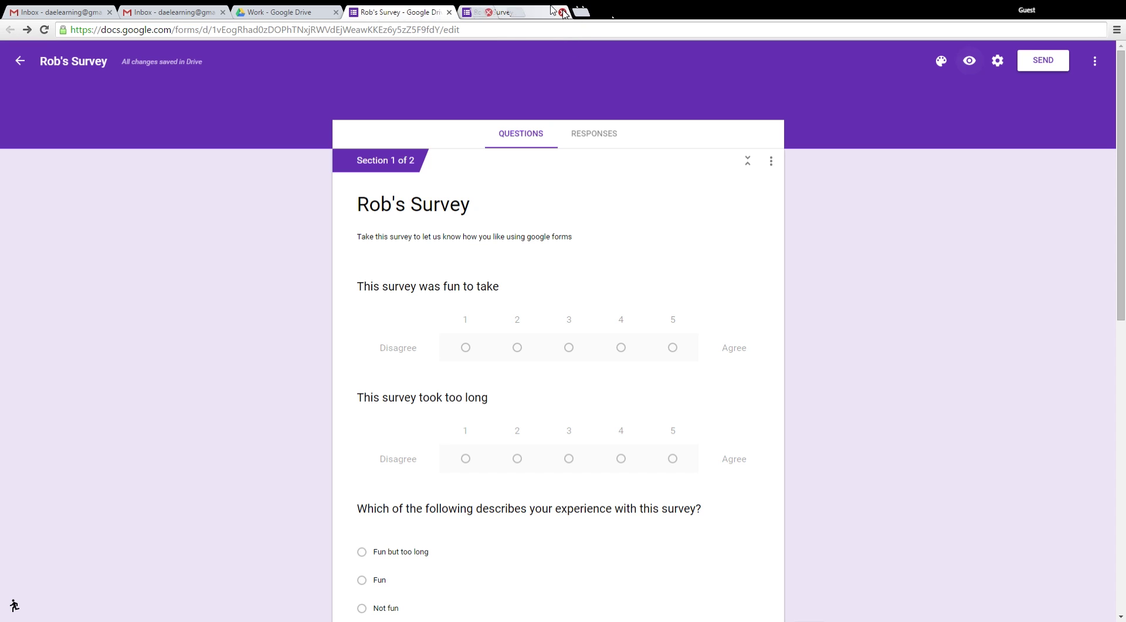
click(1000, 62)
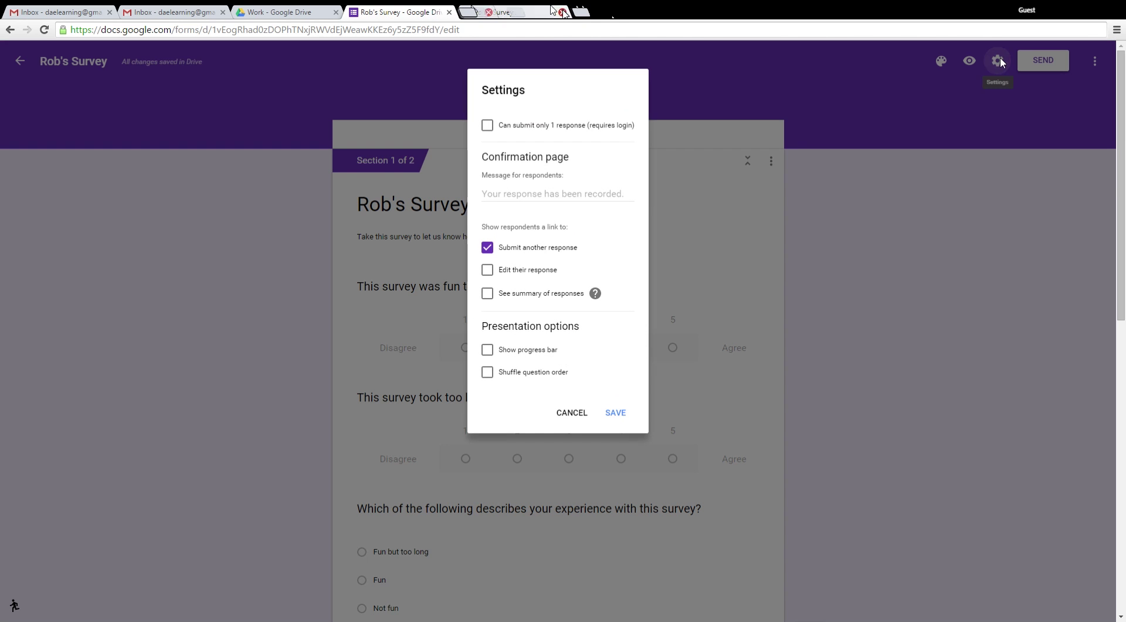
click(537, 196)
text(Thank you so much for taking this su)
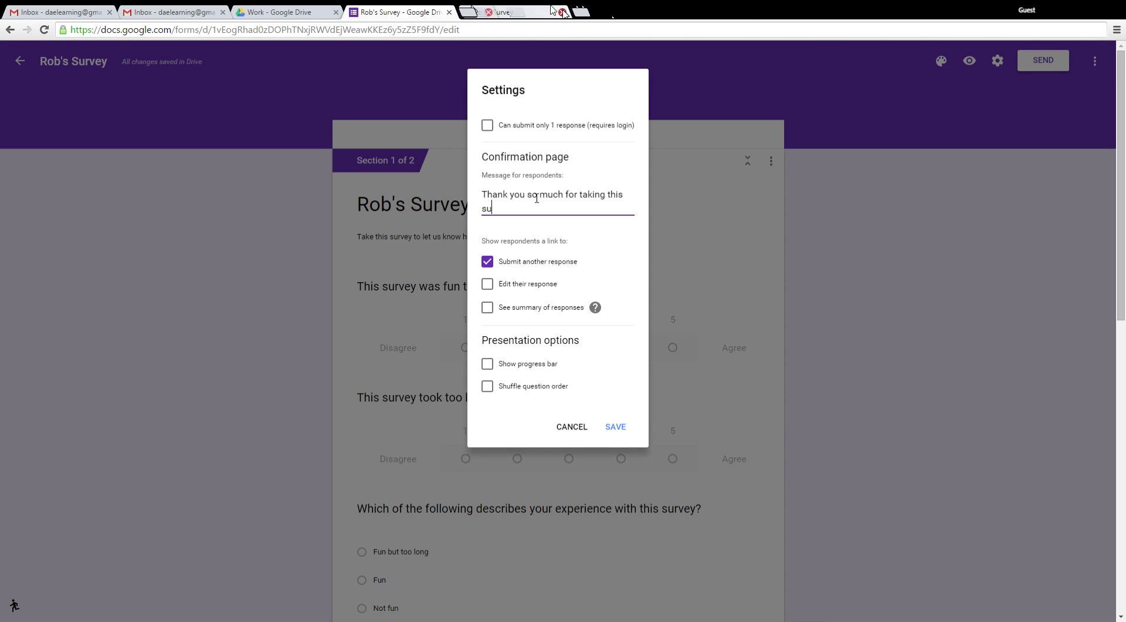
text(rvey. Your deedback is greatl)
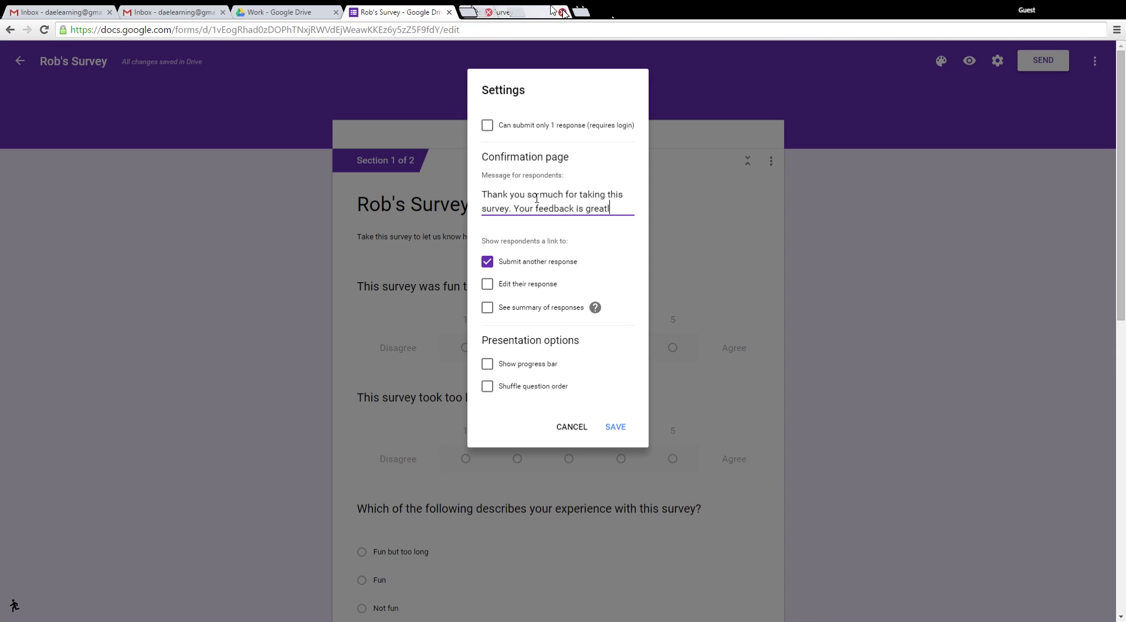
text(y apprecaited!)
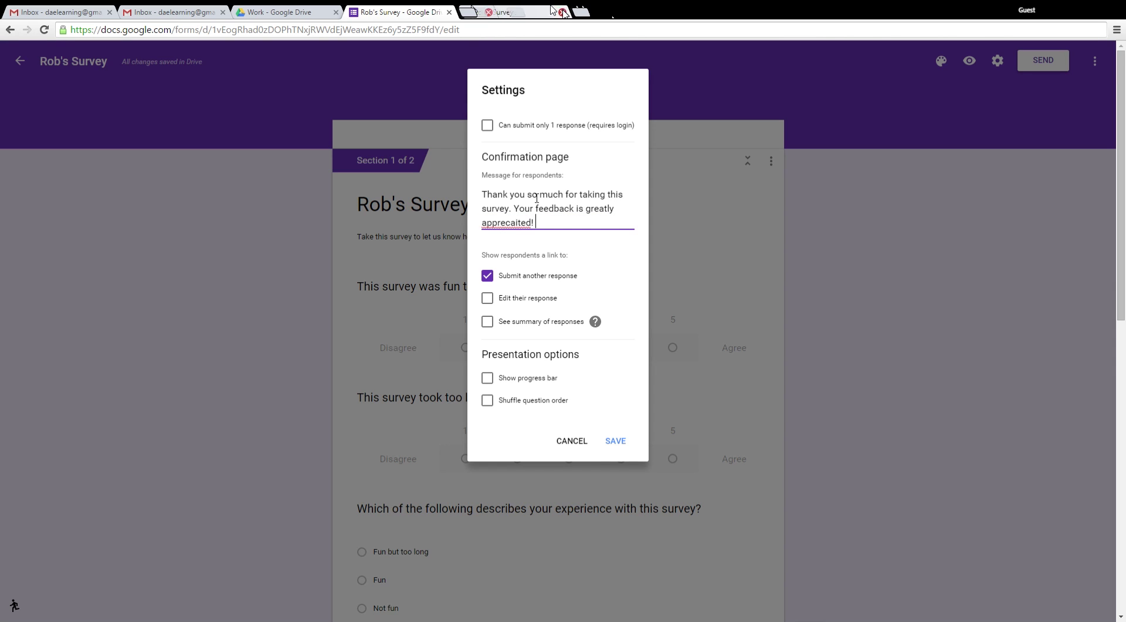
double_click(509, 230)
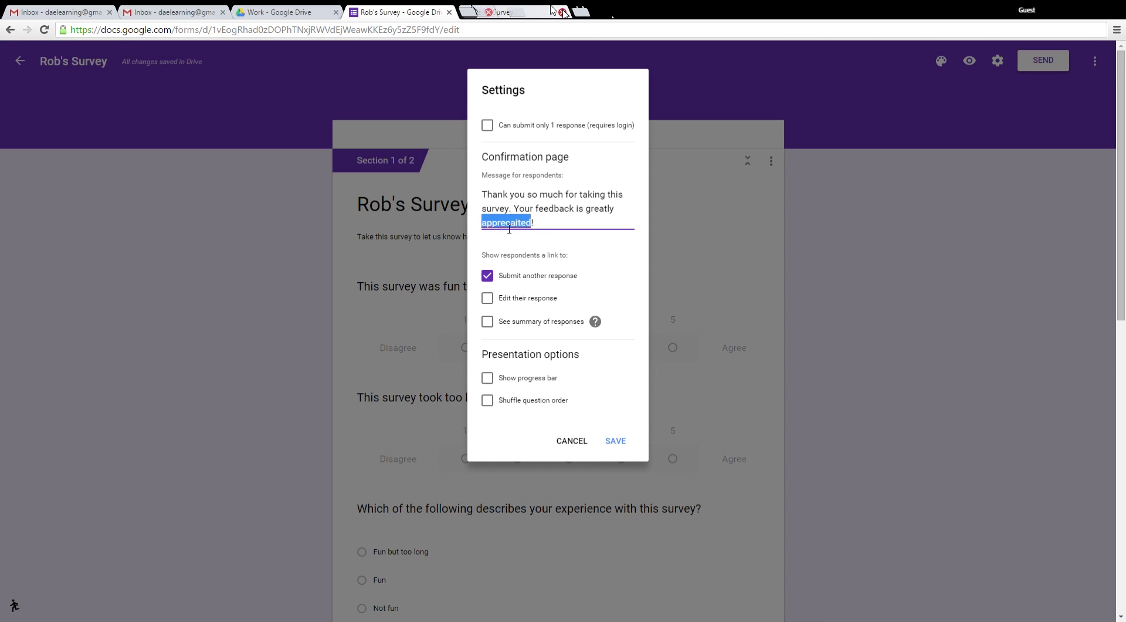
text(appreciated)
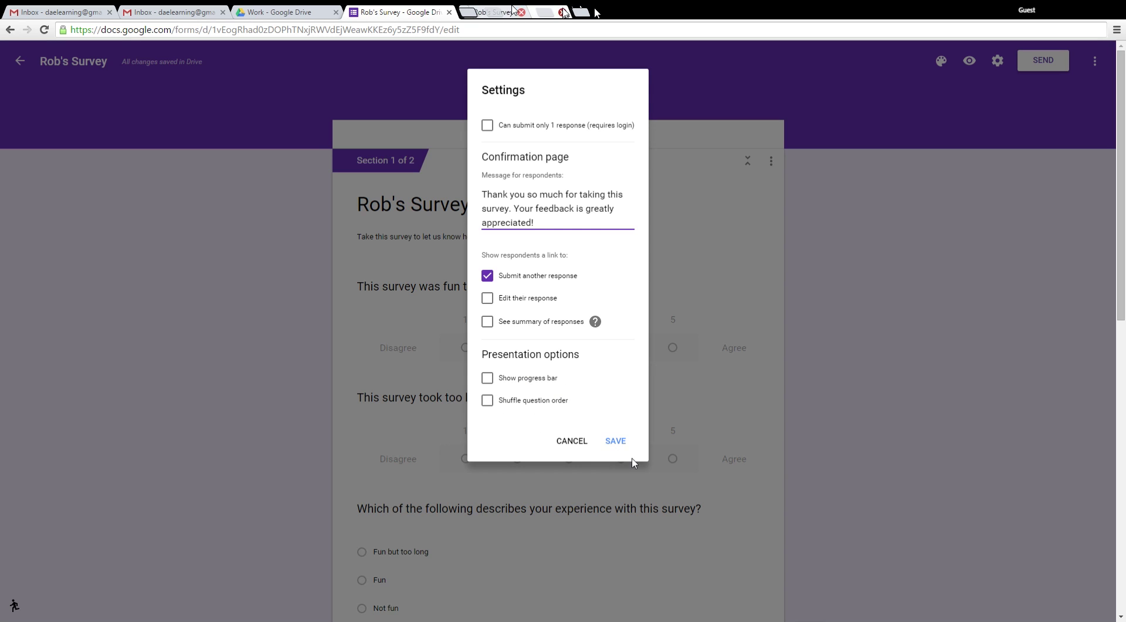
- Save the confirmation message, then try teal and dark teal theme colours
click(613, 440)
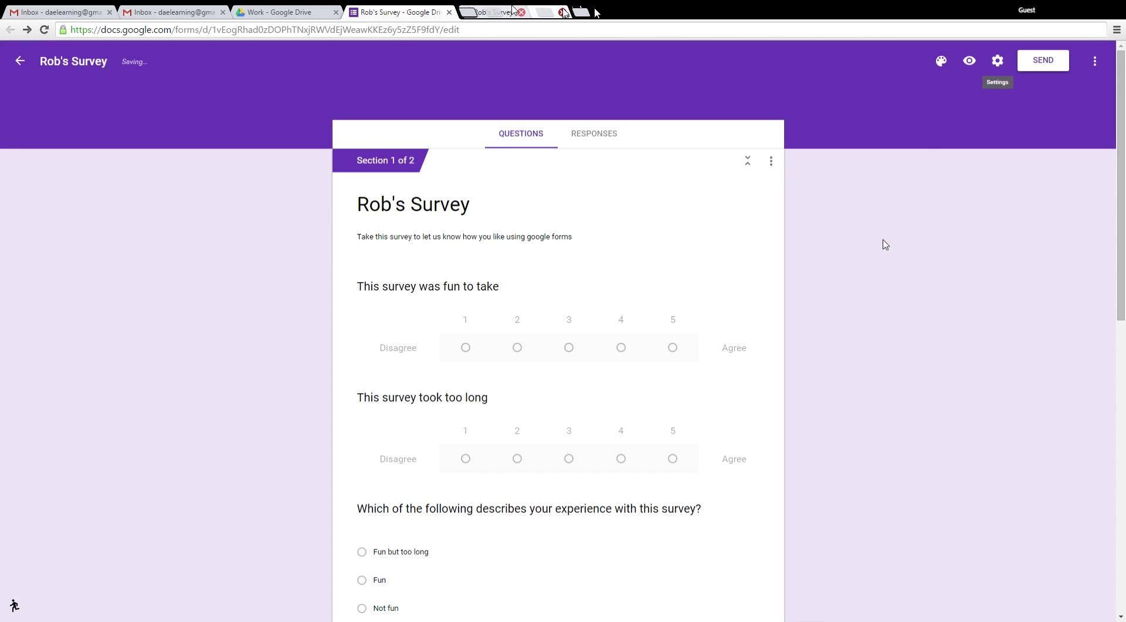
click(941, 60)
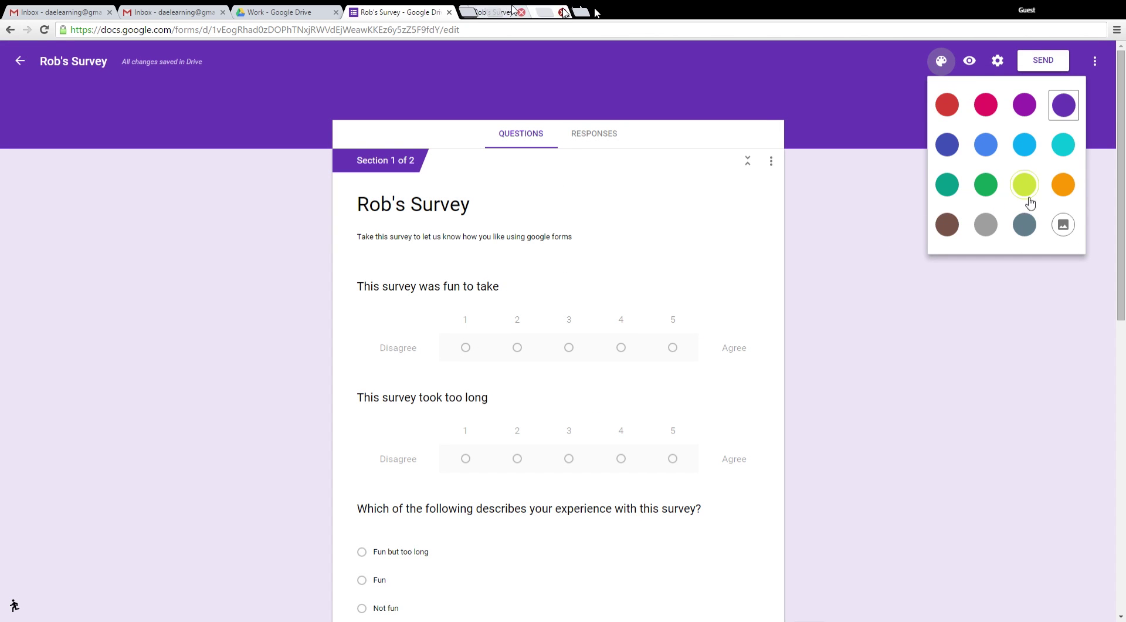
click(1062, 145)
click(941, 60)
click(947, 185)
click(946, 61)
- Apply the grilled-steak header image from the Food and dining themes
click(1065, 227)
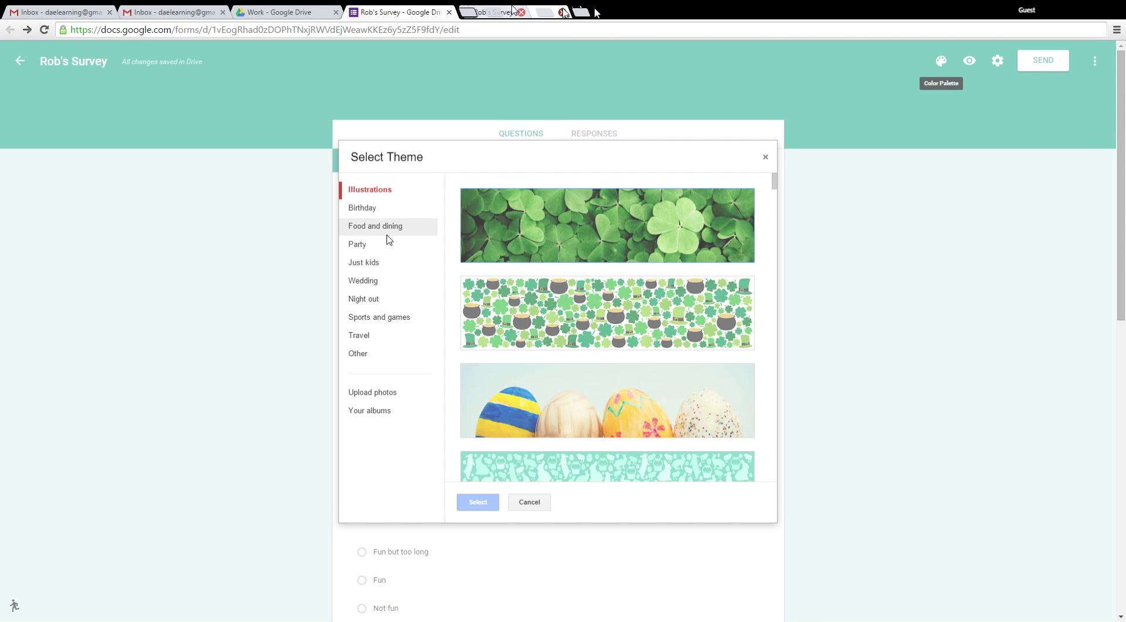
click(383, 228)
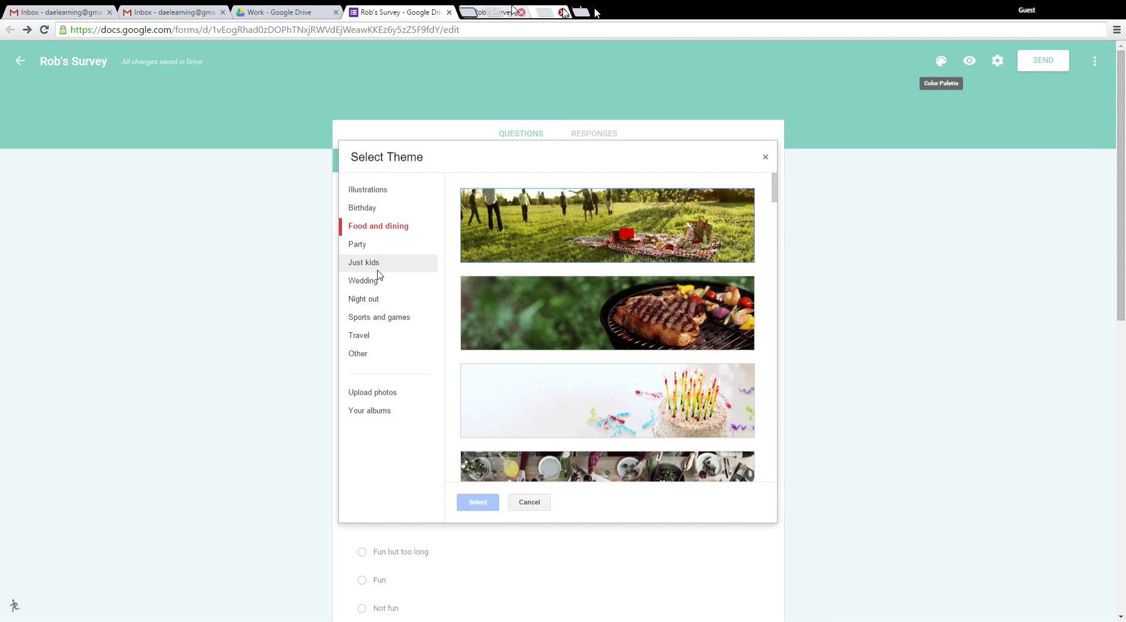
click(376, 264)
click(370, 281)
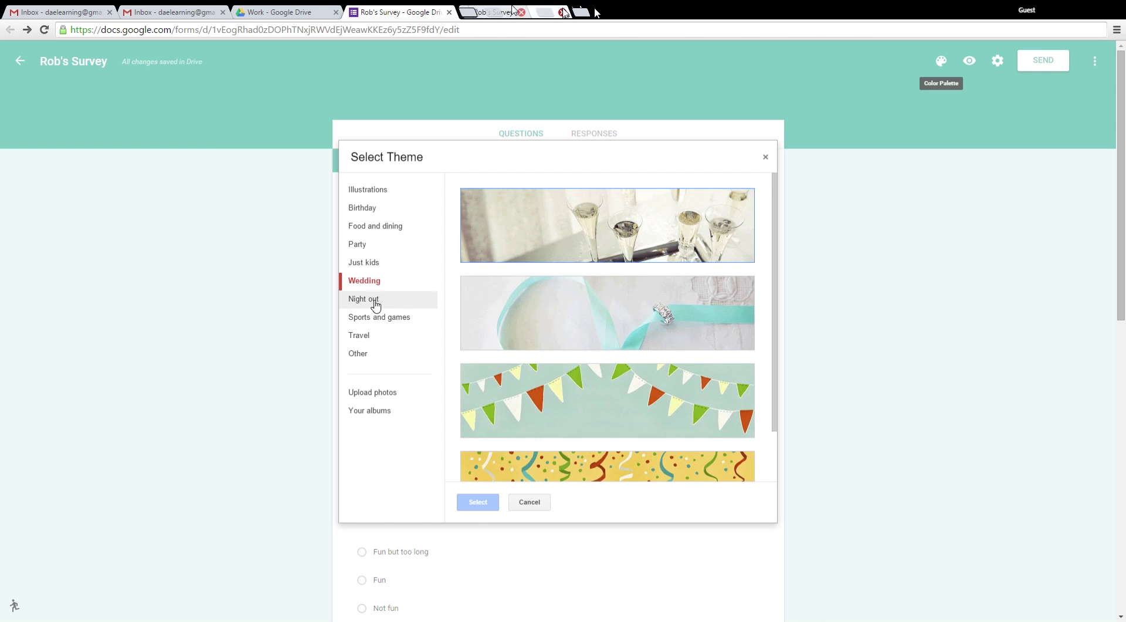
click(382, 227)
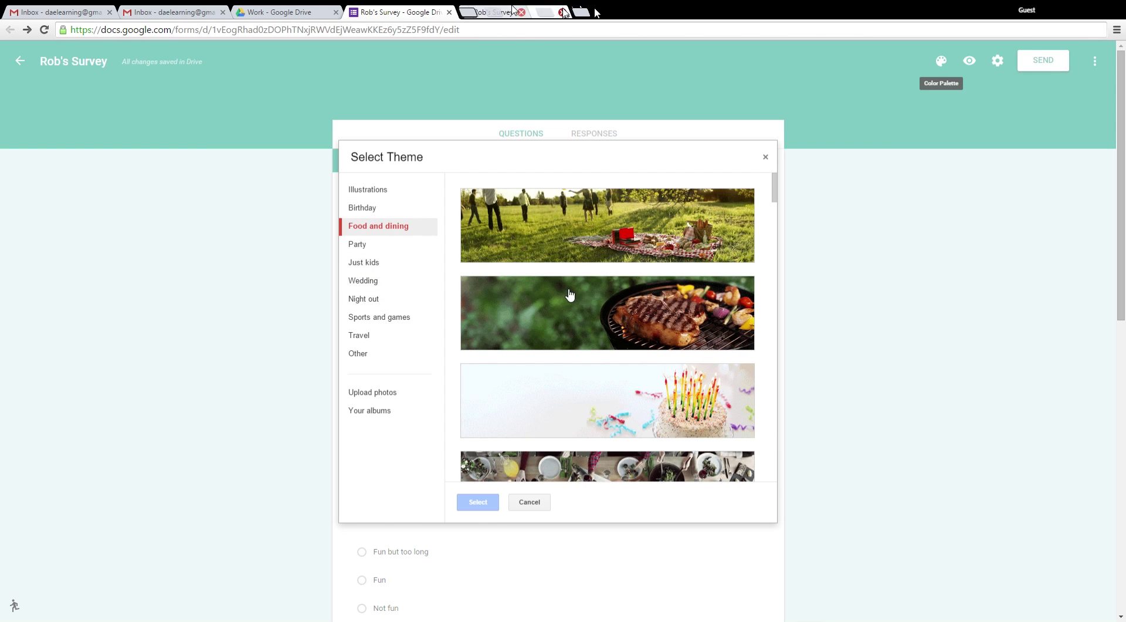
click(666, 305)
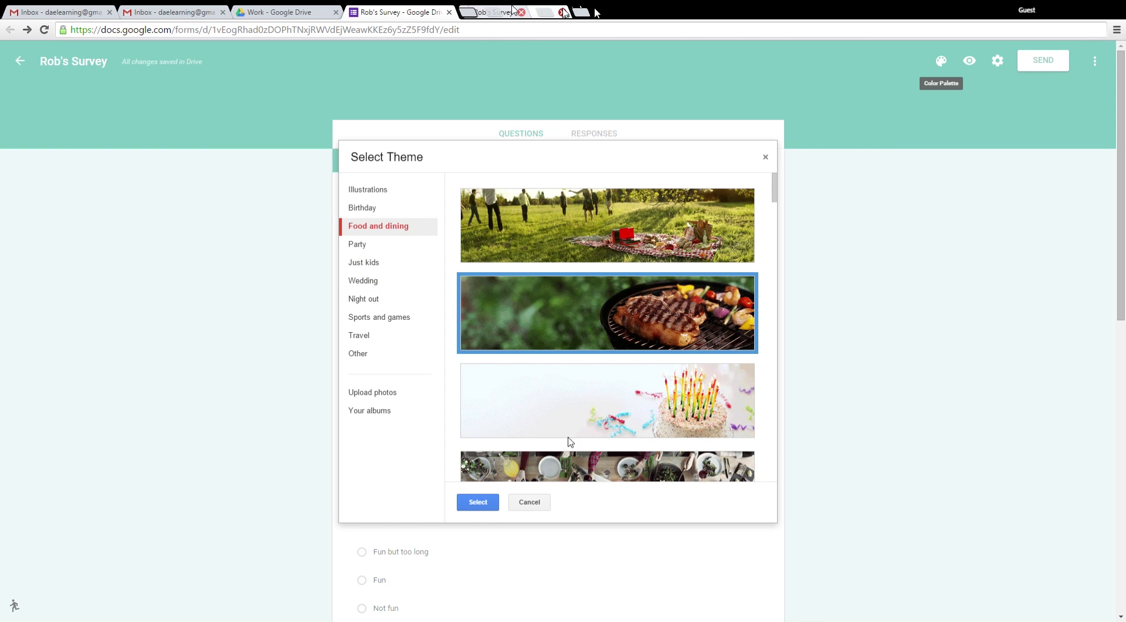
click(487, 510)
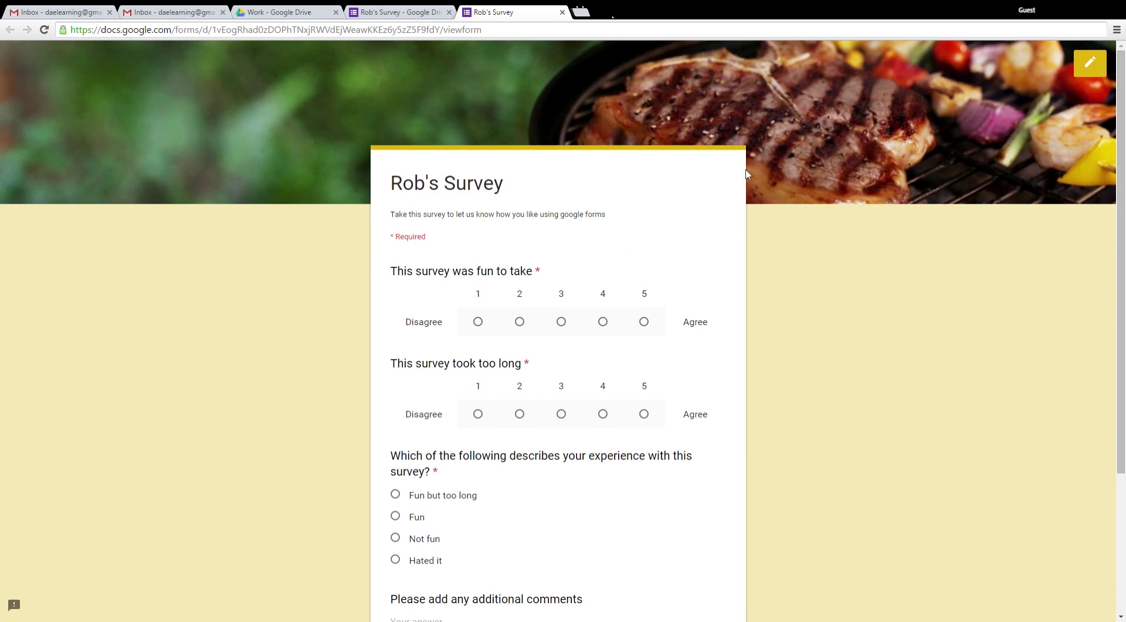
- Leave the steak-themed preview and bring up the editor's theme colour choices
click(562, 12)
click(942, 60)
click(986, 186)
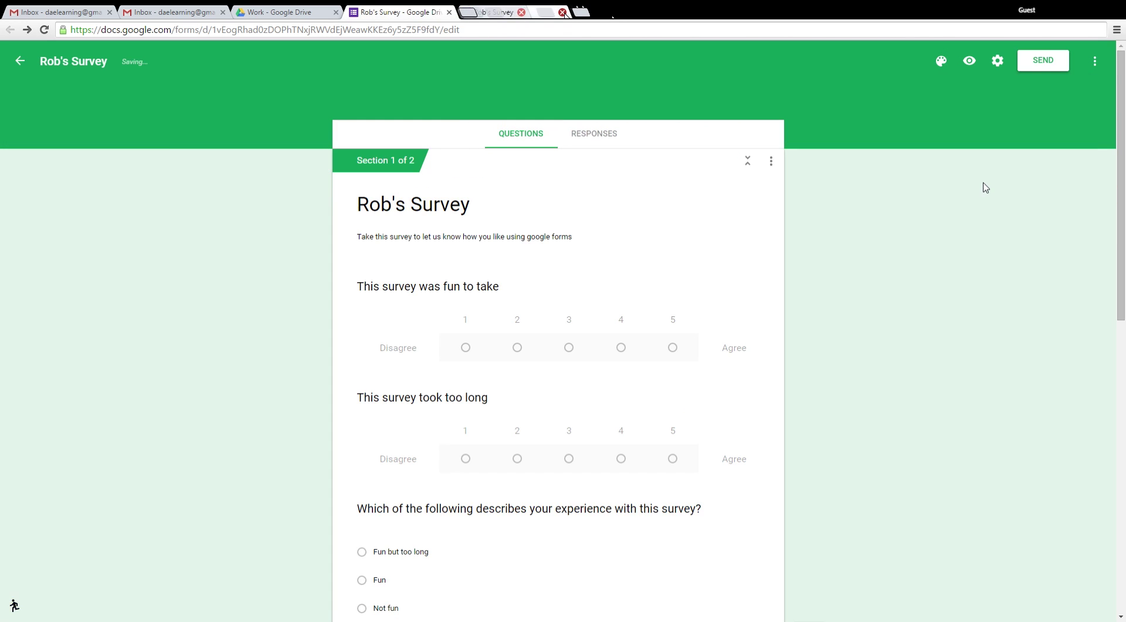
scroll(776, 175, down, 1)
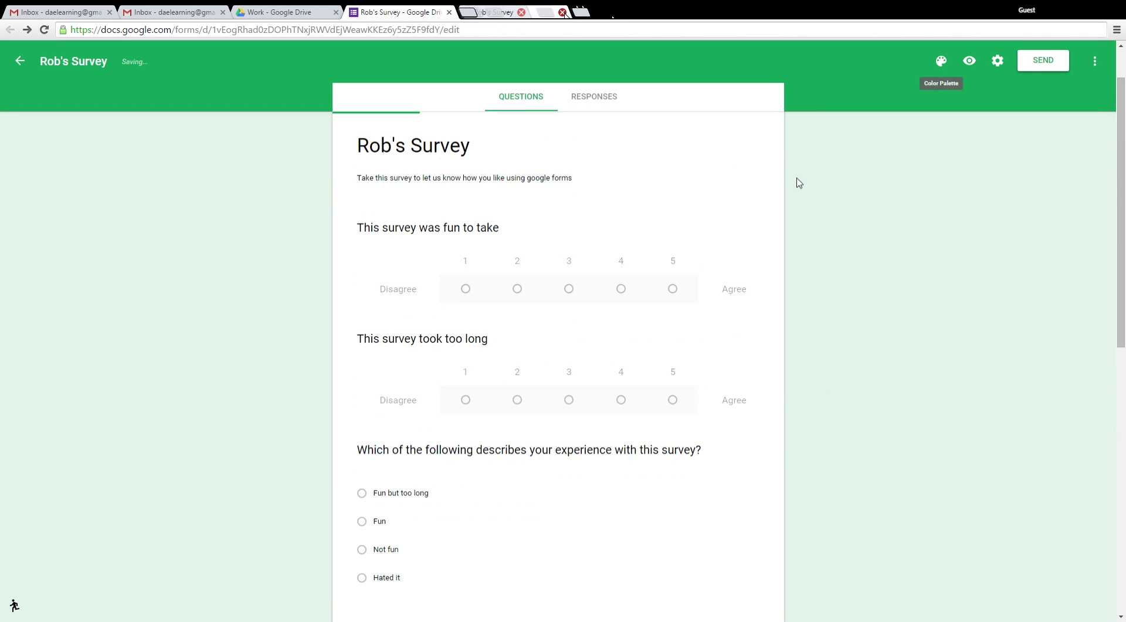
scroll(860, 302, down, 7)
scroll(942, 319, up, 4)
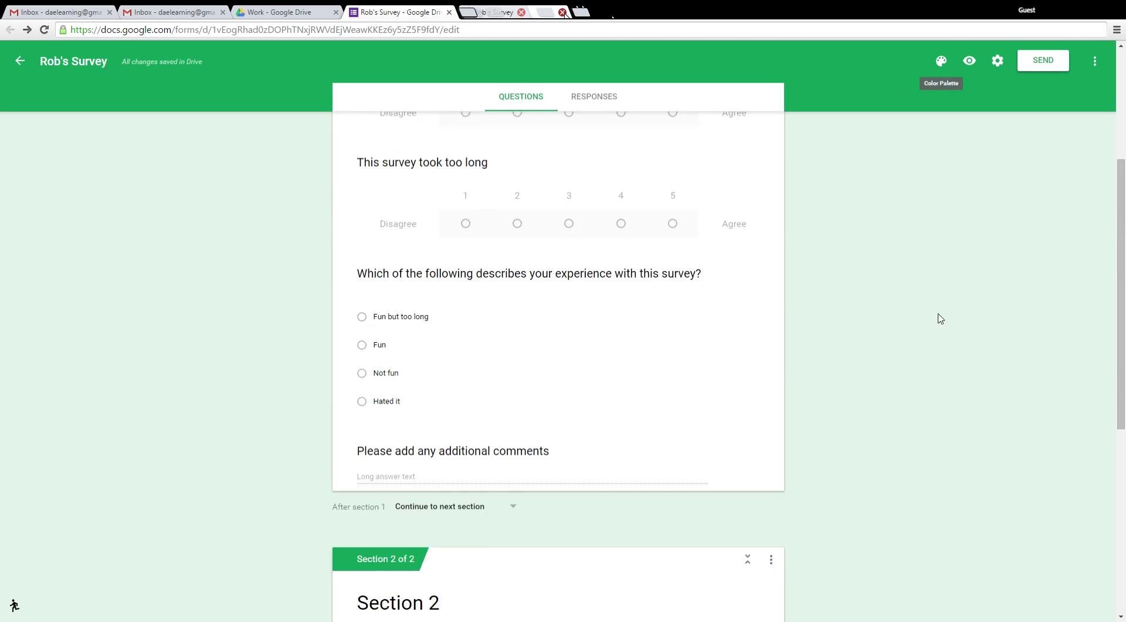
scroll(942, 318, up, 5)
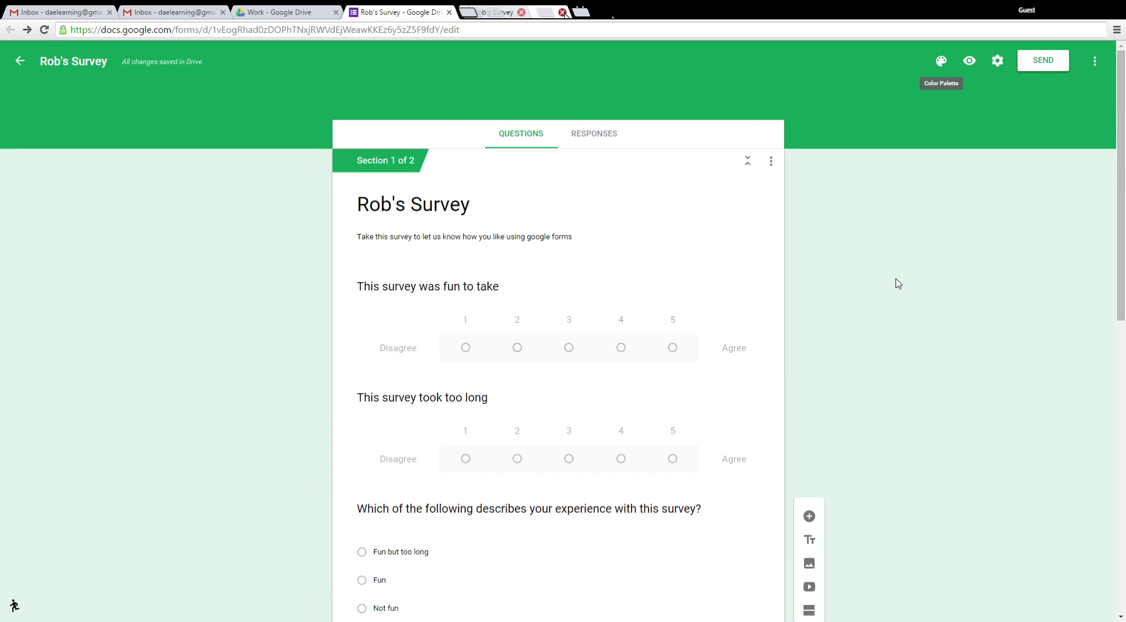